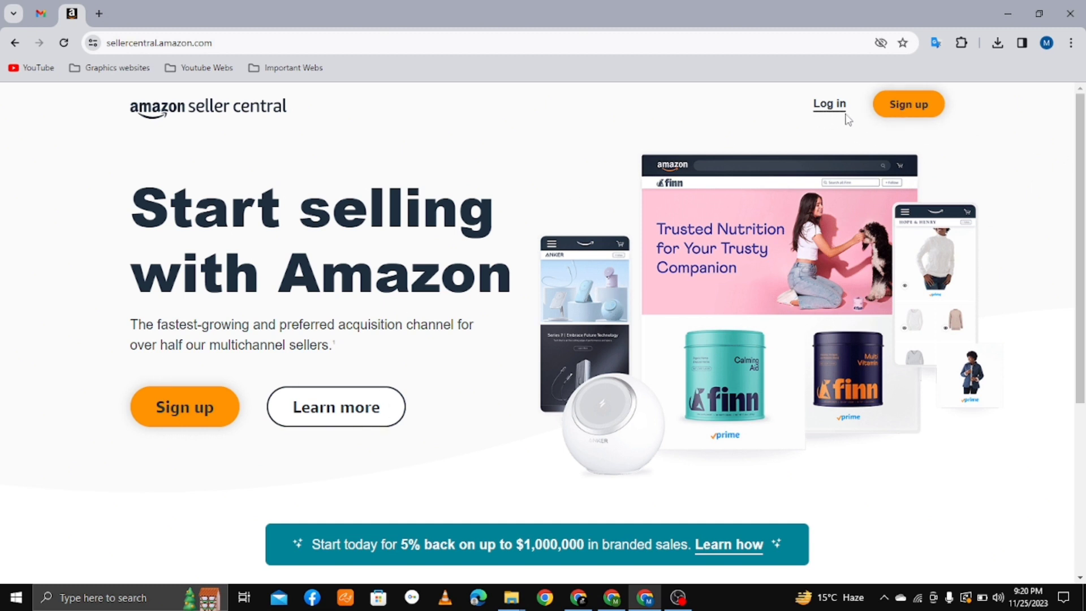
Step: Sign up as a new seller and create an Amazon account, then copy the OTP from the Gmail verification email
{"action": "left_click", "coordinate": [173, 407]}
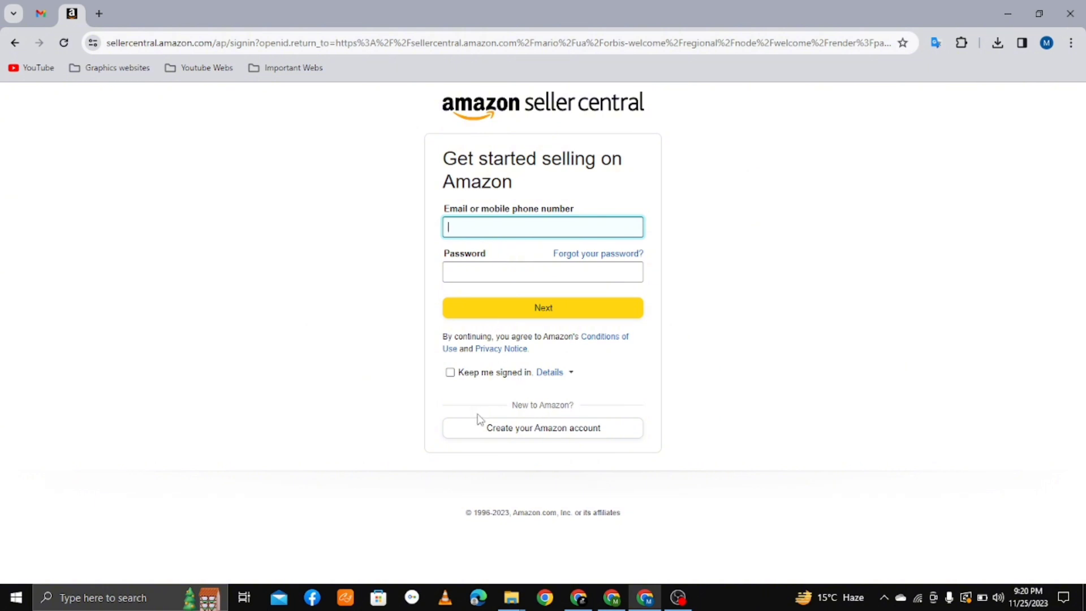
{"action": "left_click", "coordinate": [552, 433]}
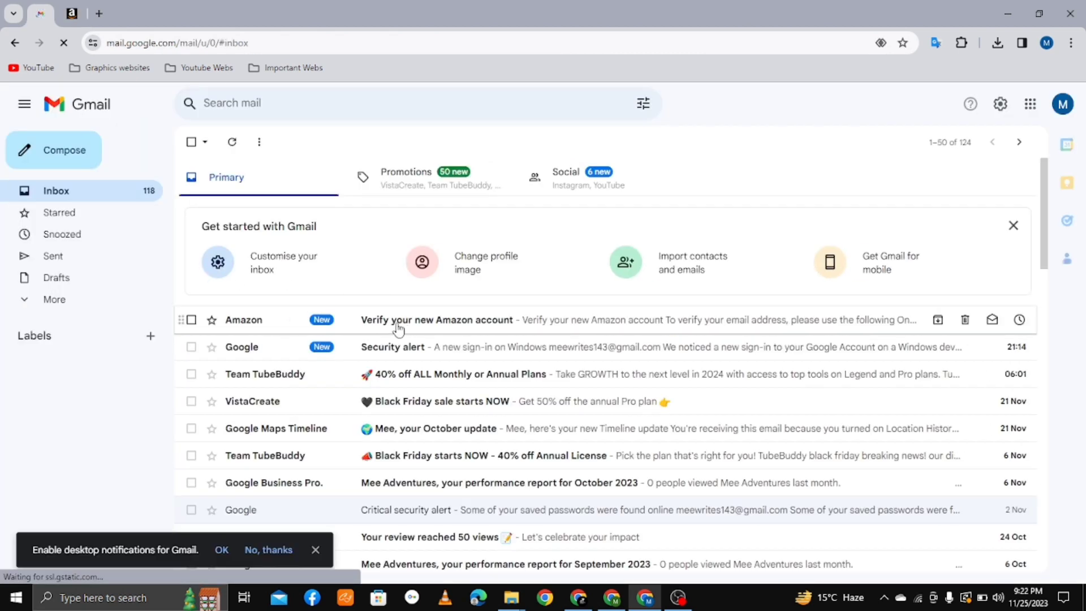
{"action": "left_click", "coordinate": [390, 328]}
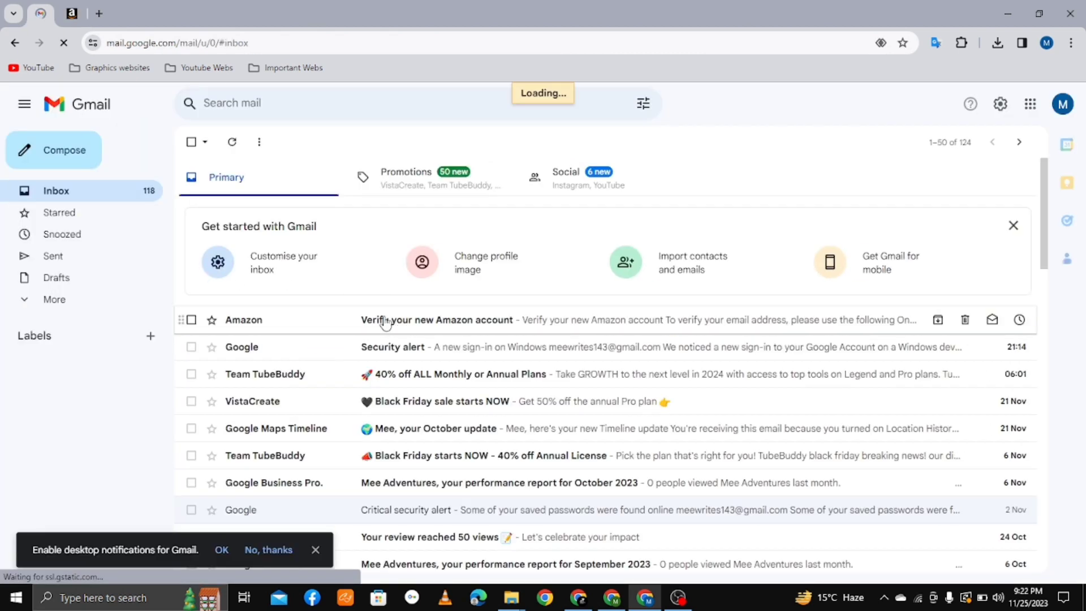
{"action": "double_click", "coordinate": [463, 372]}
{"action": "key", "text": "ctrl+c"}
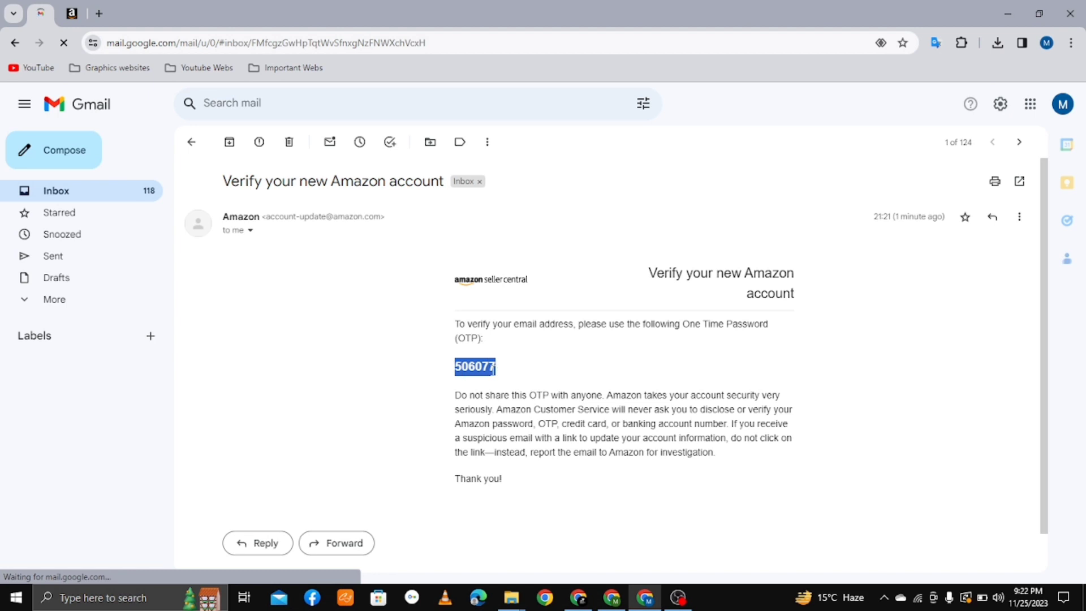
{"action": "left_click", "coordinate": [77, 14]}
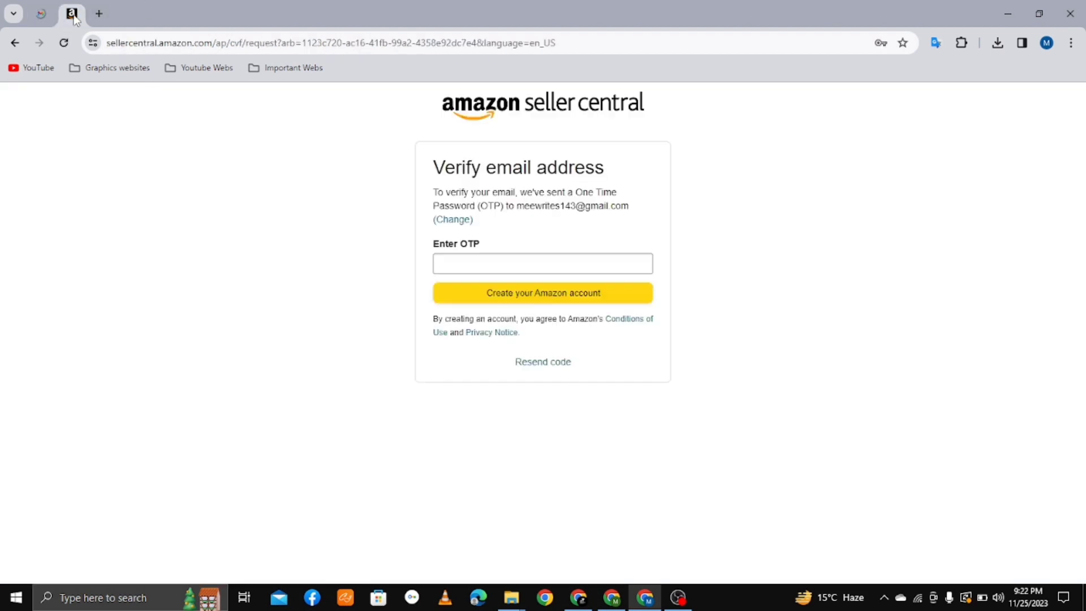
Step: Paste the emailed one-time code into Enter OTP and create the Amazon account
{"action": "left_click", "coordinate": [454, 261]}
{"action": "key", "text": "ctrl+v"}
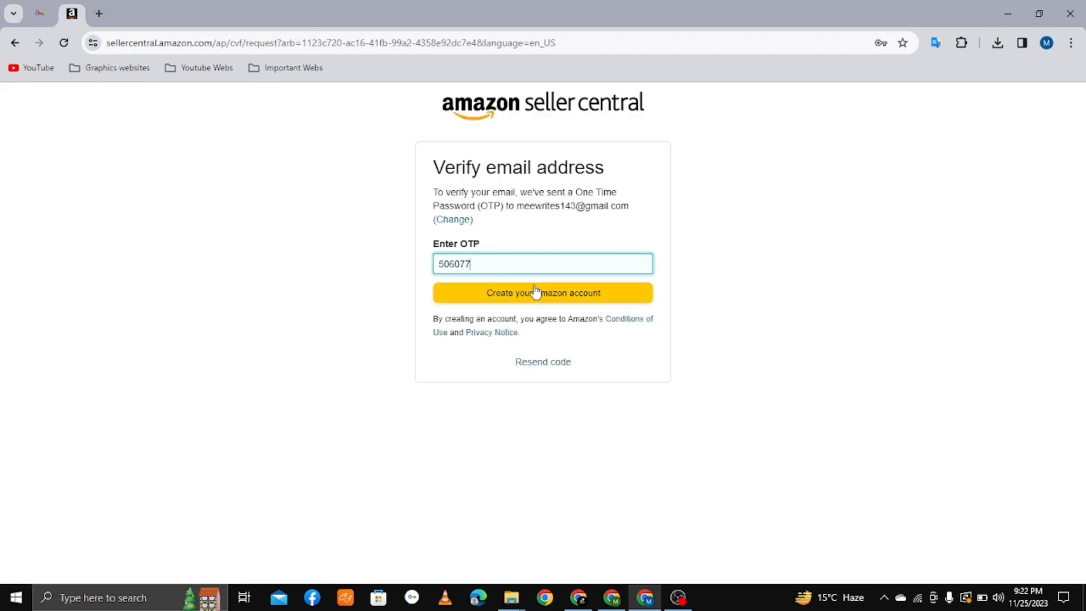
{"action": "left_click", "coordinate": [578, 302]}
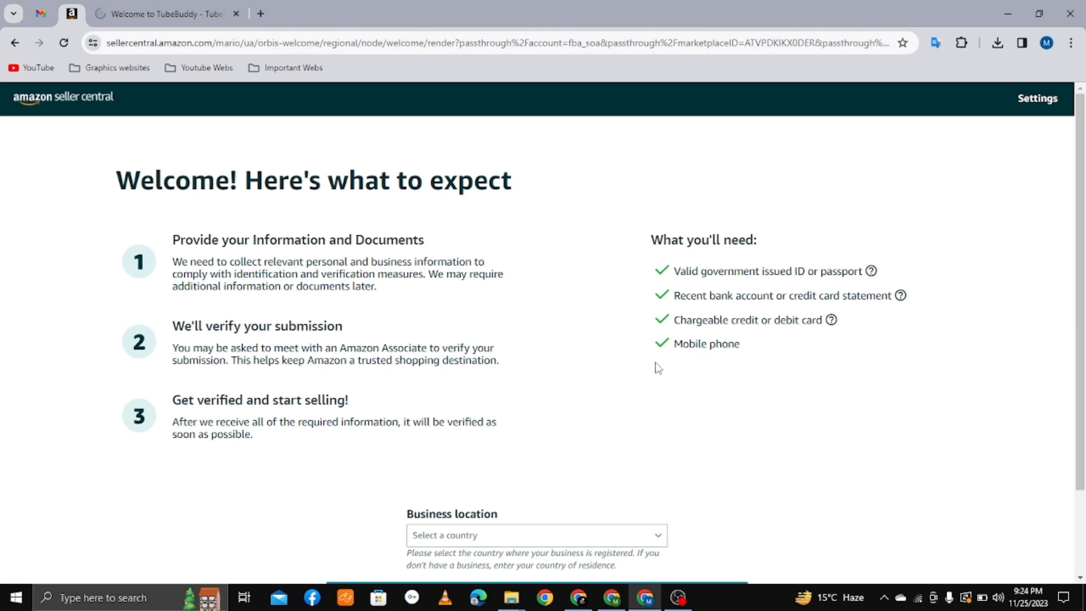
Step: Set the business location to Pakistan and begin the seller registration
{"action": "scroll", "coordinate": [658, 367], "scroll_direction": "down", "scroll_amount": 2}
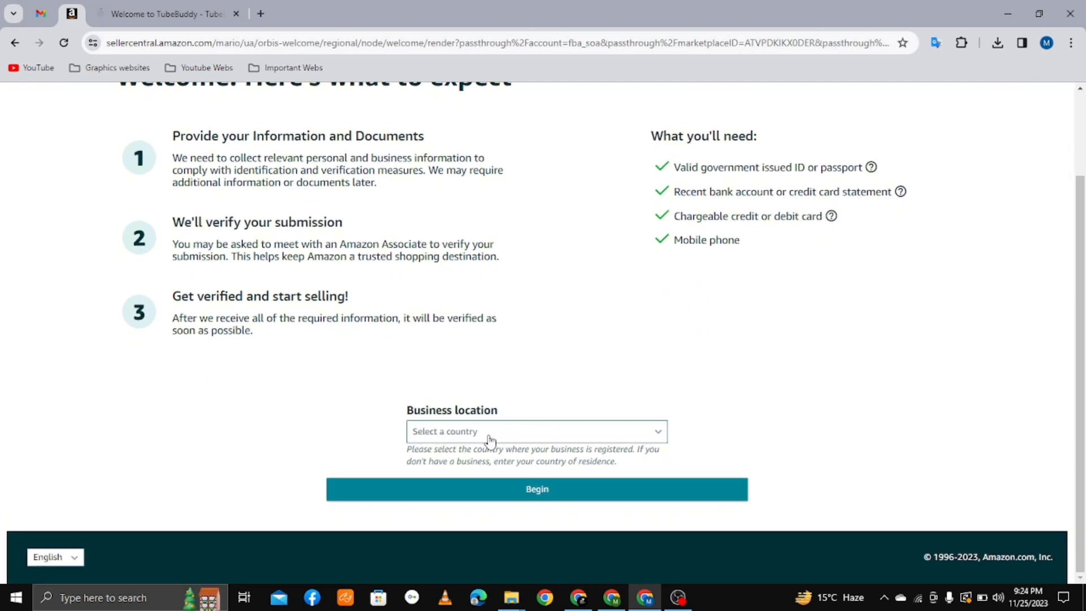
{"action": "left_click", "coordinate": [538, 437]}
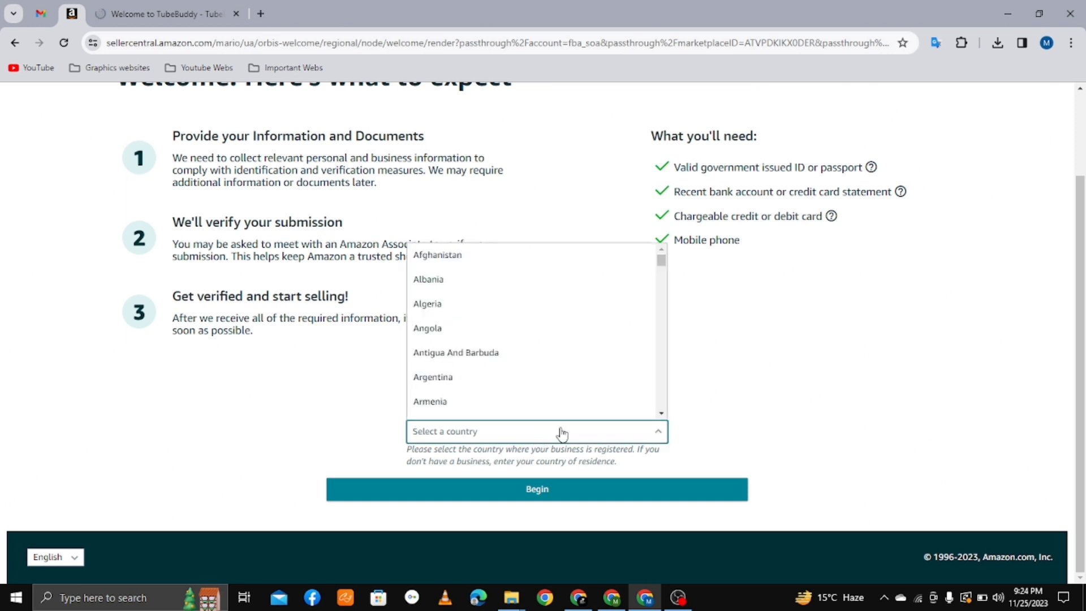
{"action": "scroll", "coordinate": [483, 317], "scroll_direction": "down", "scroll_amount": 15}
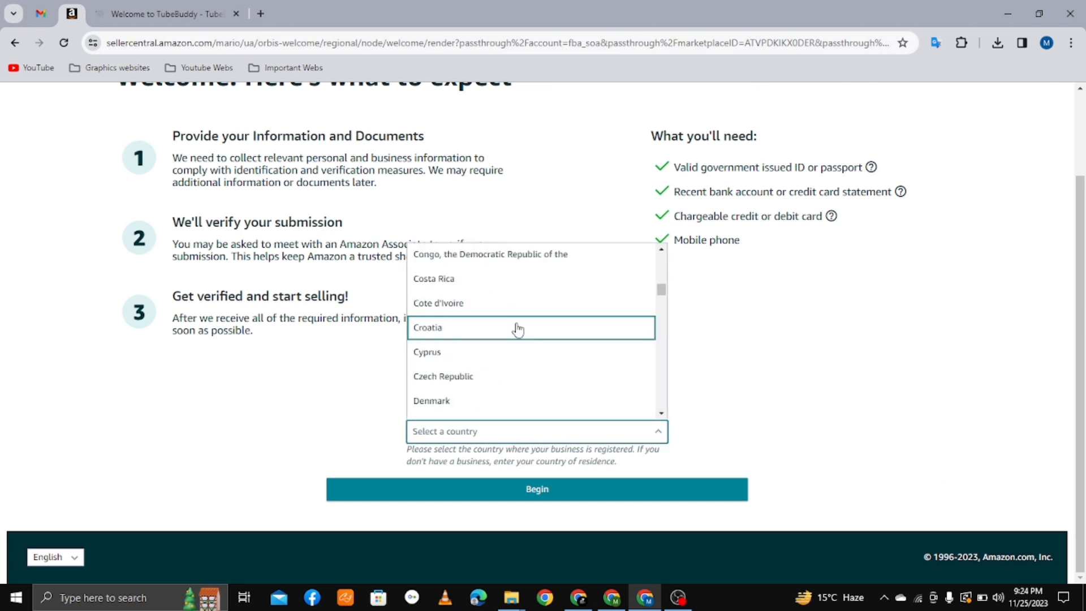
{"action": "scroll", "coordinate": [516, 328], "scroll_direction": "down", "scroll_amount": 20}
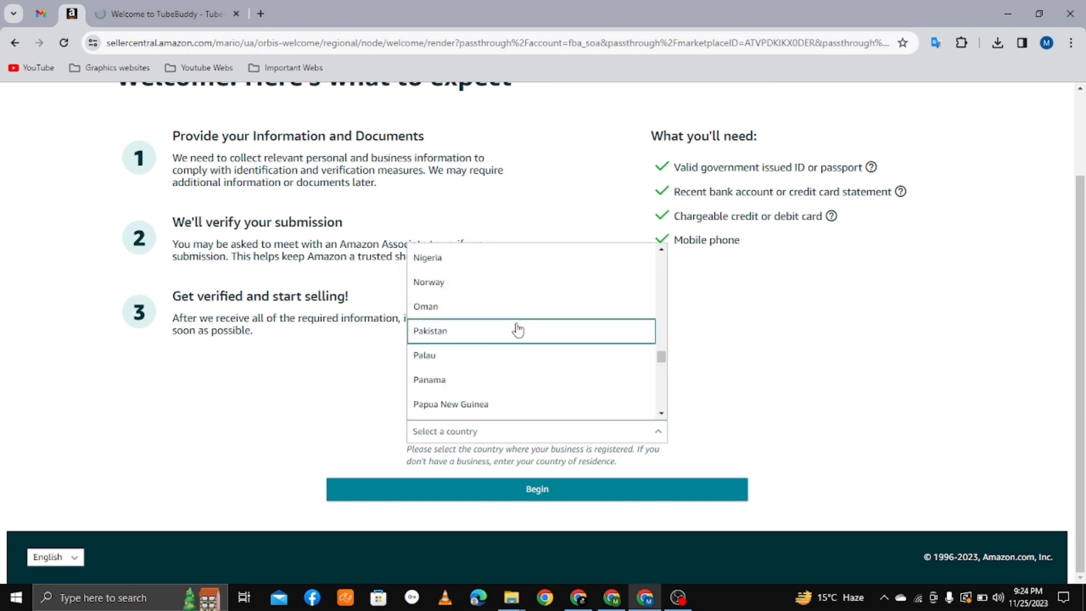
{"action": "left_click", "coordinate": [465, 338]}
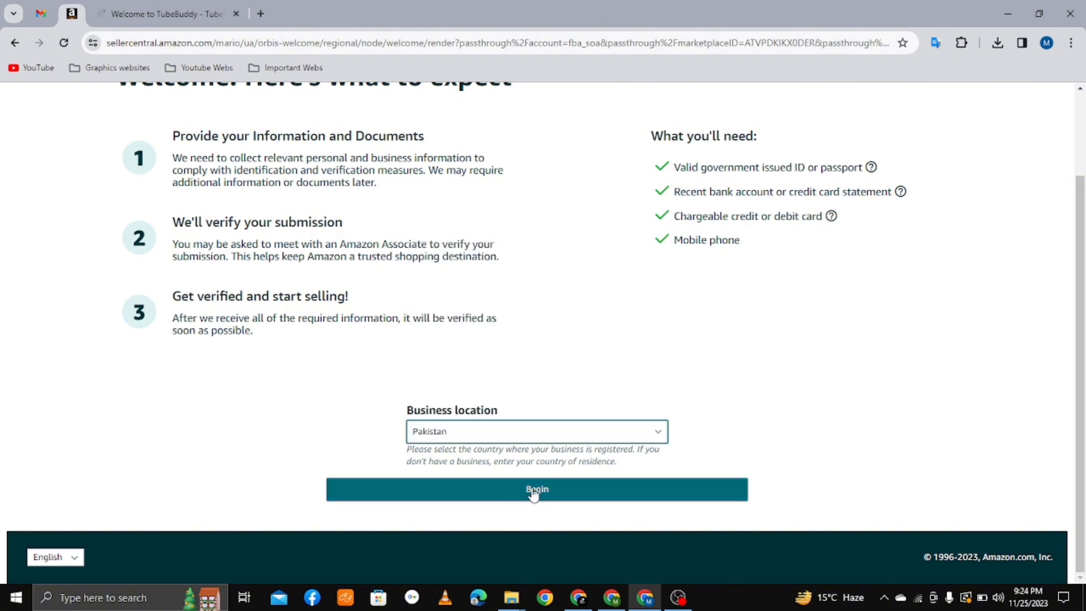
{"action": "left_click", "coordinate": [533, 487]}
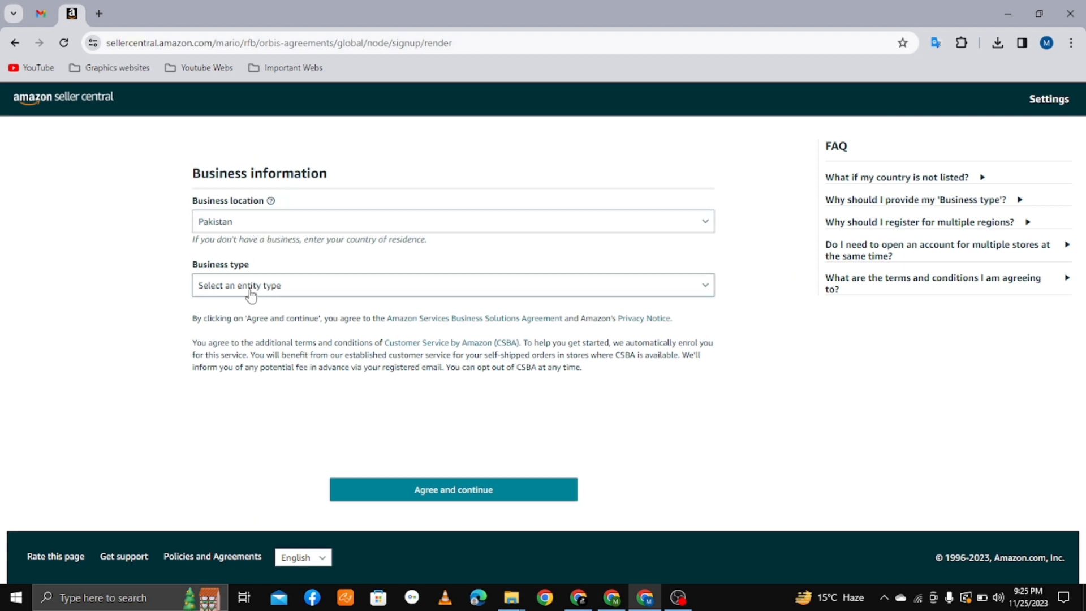
Step: Set the business type to 'None, I am an individual', briefly trying State-owned business first
{"action": "left_click", "coordinate": [359, 293]}
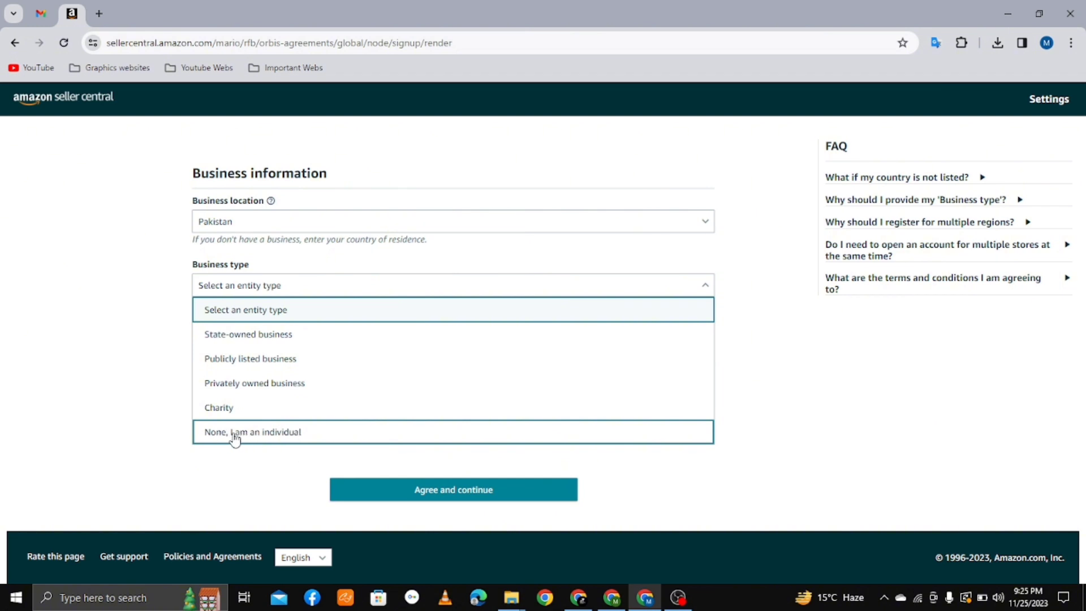
{"action": "left_click", "coordinate": [306, 437]}
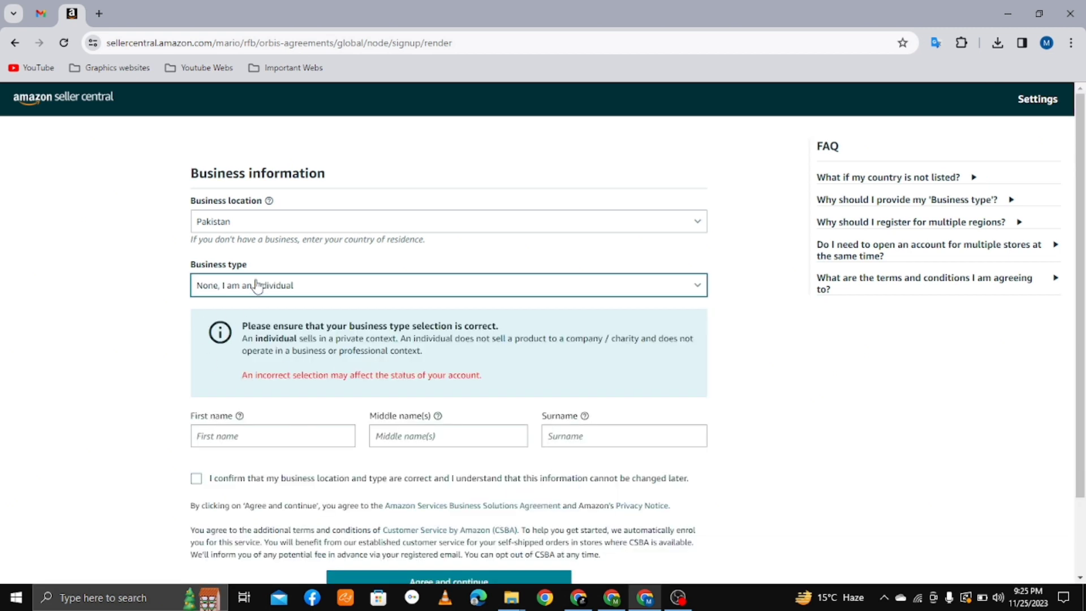
{"action": "left_click", "coordinate": [263, 285]}
{"action": "left_click", "coordinate": [244, 336]}
{"action": "left_click", "coordinate": [277, 293]}
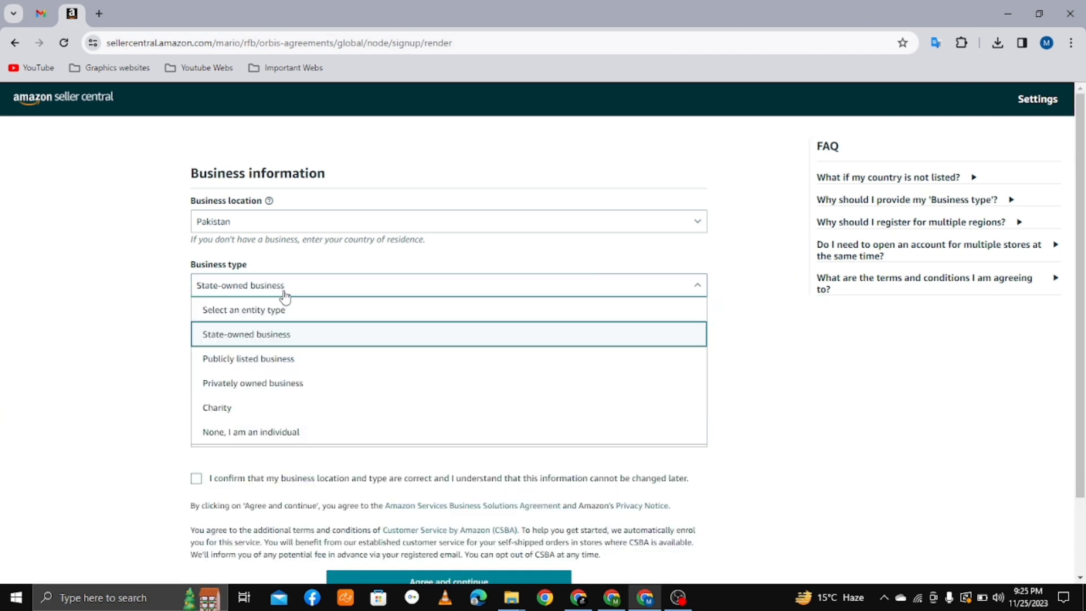
{"action": "left_click", "coordinate": [234, 439]}
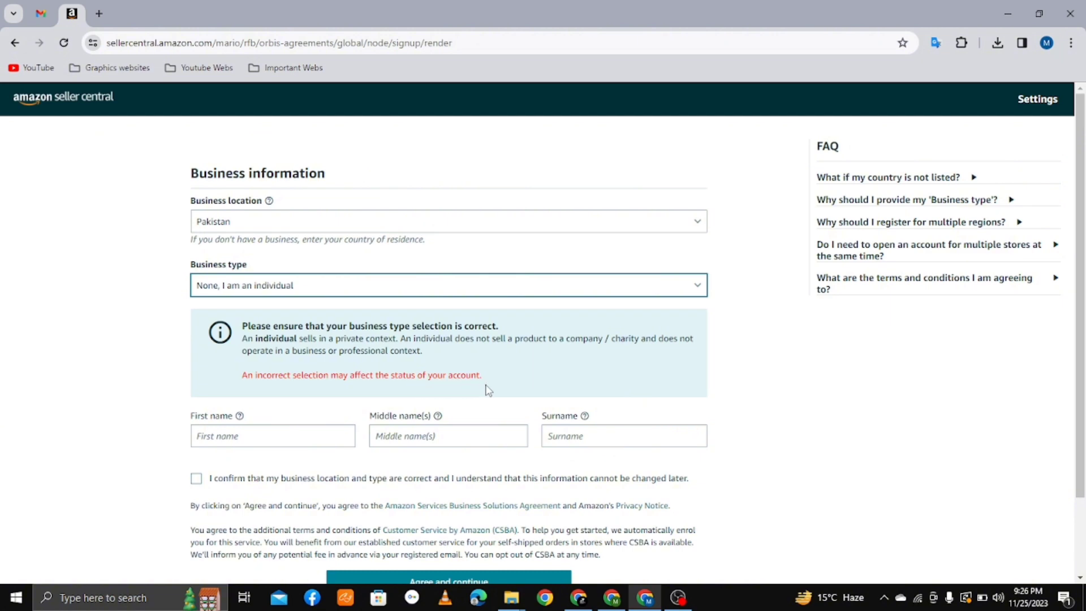
Step: Enter the seller's first name and surname, confirm location and business type, and agree to continue
{"action": "scroll", "coordinate": [1076, 283], "scroll_direction": "down", "scroll_amount": 3}
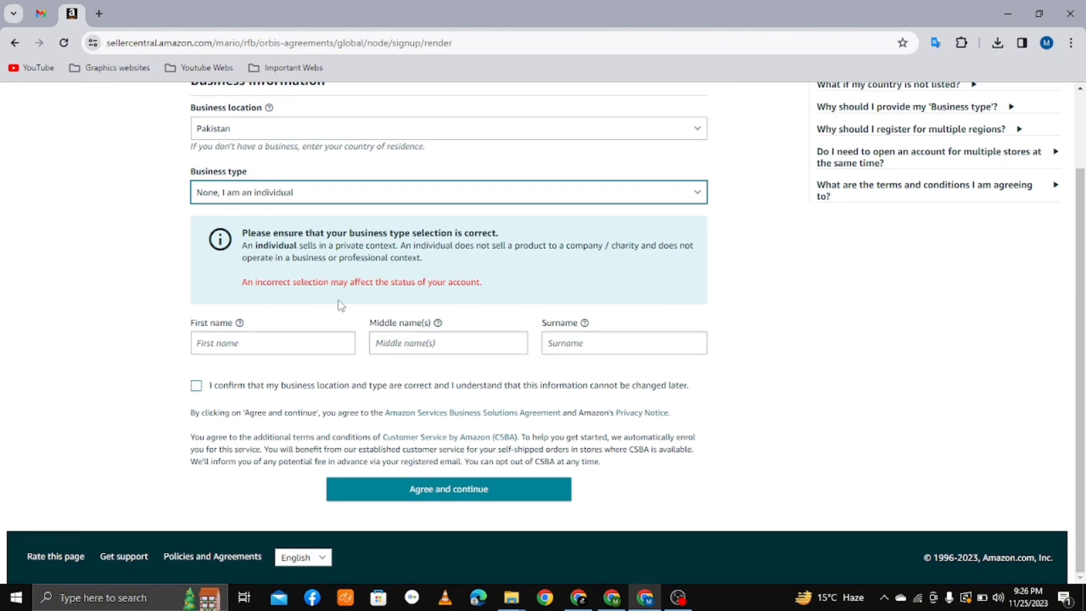
{"action": "left_click", "coordinate": [259, 349]}
{"action": "left_click", "coordinate": [402, 349]}
{"action": "left_click", "coordinate": [588, 346]}
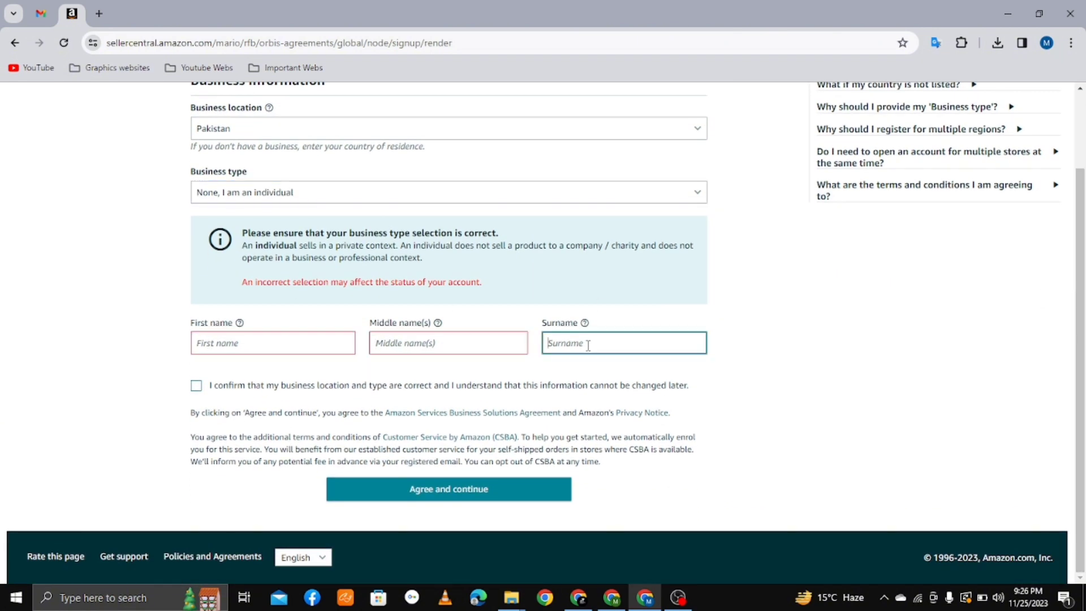
{"action": "left_click", "coordinate": [300, 347]}
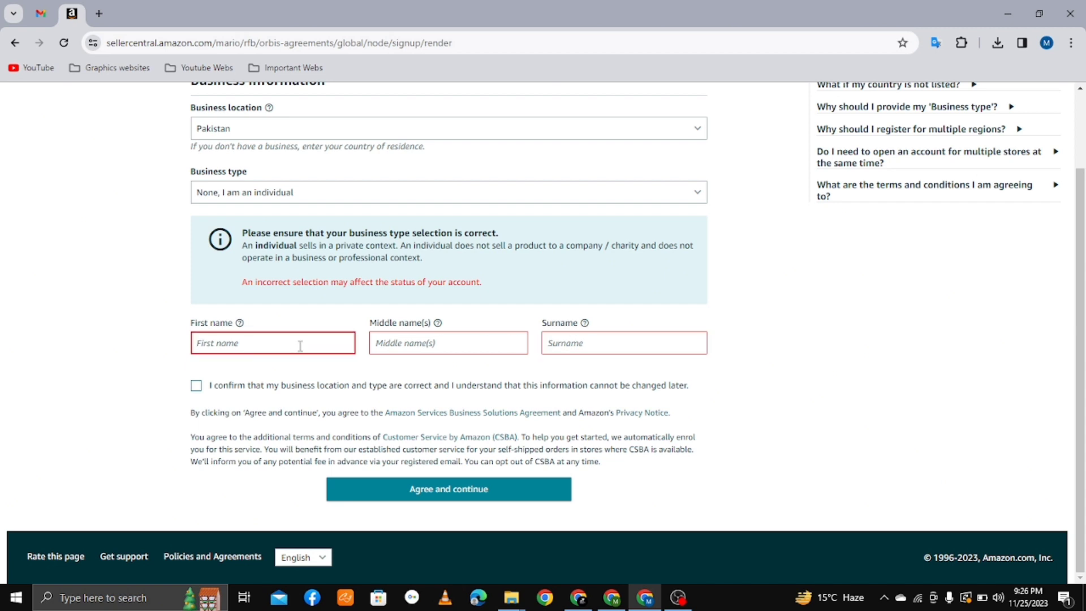
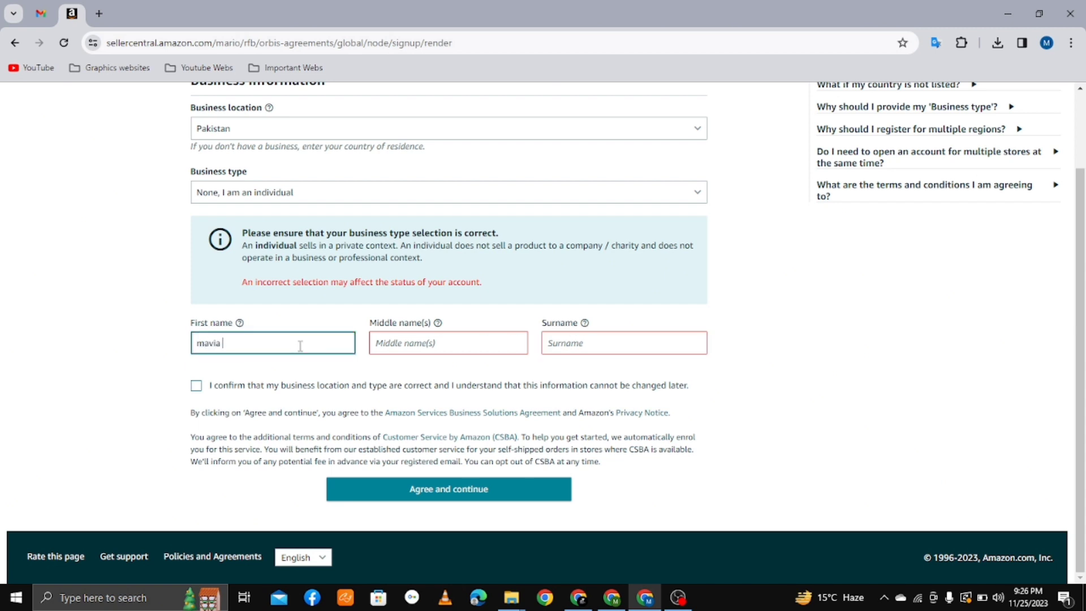
{"action": "left_click", "coordinate": [607, 346]}
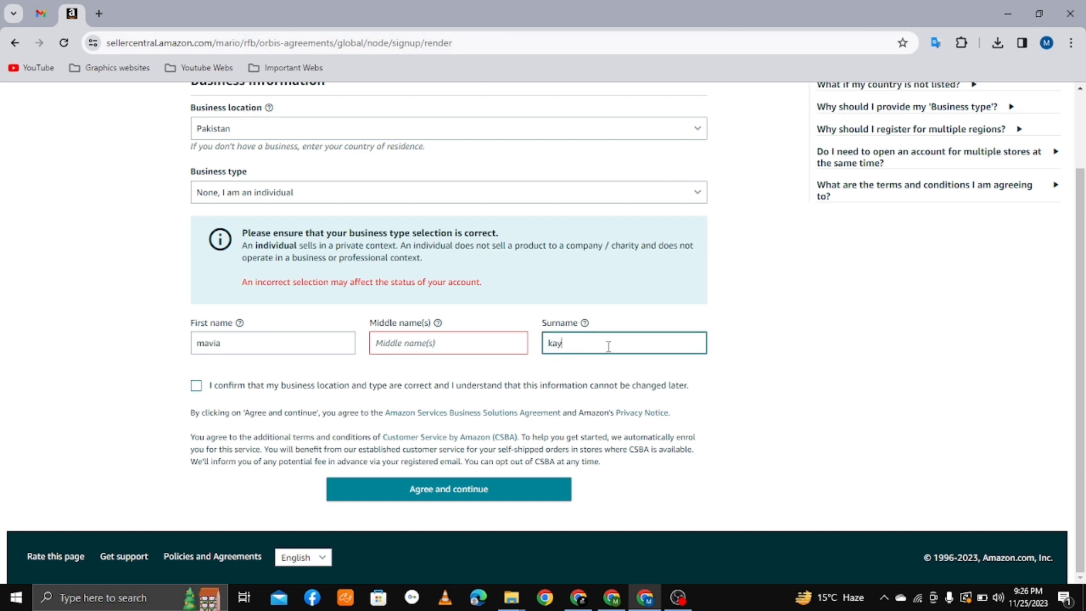
{"action": "left_click", "coordinate": [196, 386]}
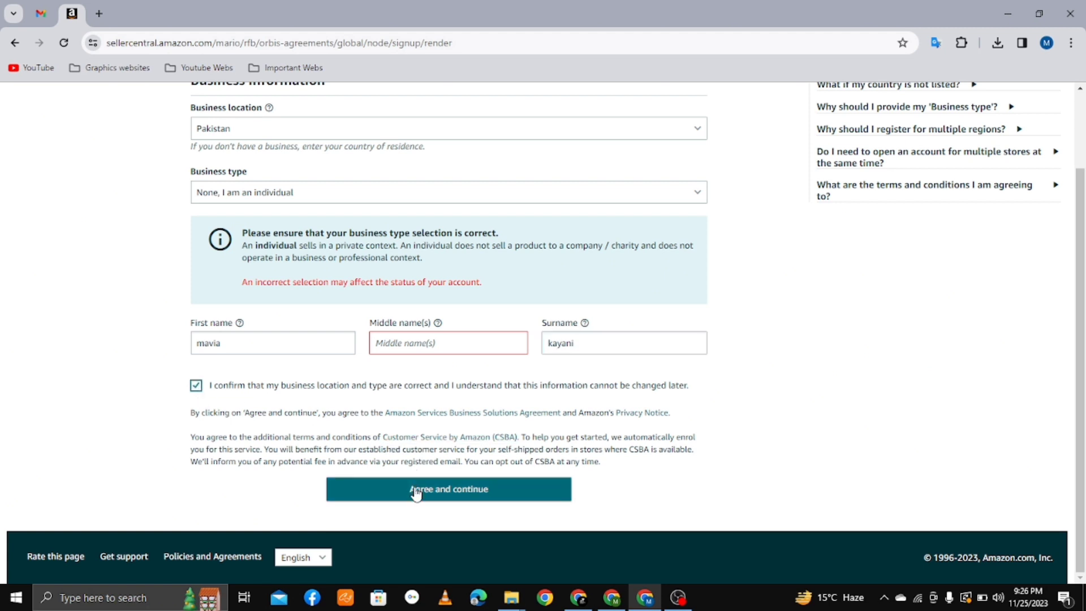
{"action": "left_click", "coordinate": [416, 491]}
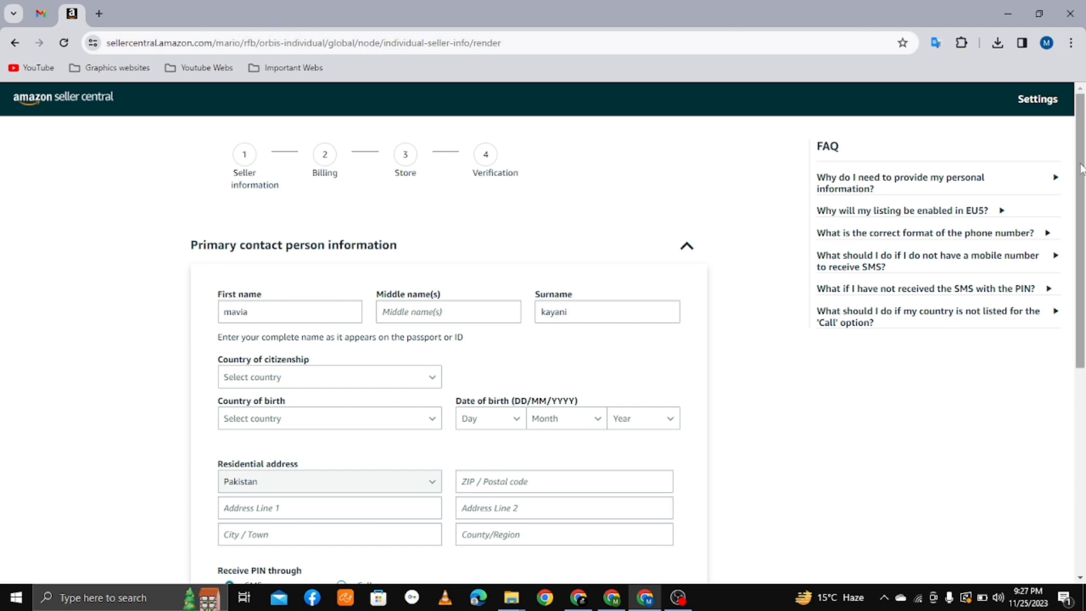
Step: Fill the contact's first name and surname, accepting the capitalised suggestions
{"action": "scroll", "coordinate": [1080, 168], "scroll_direction": "down", "scroll_amount": 3}
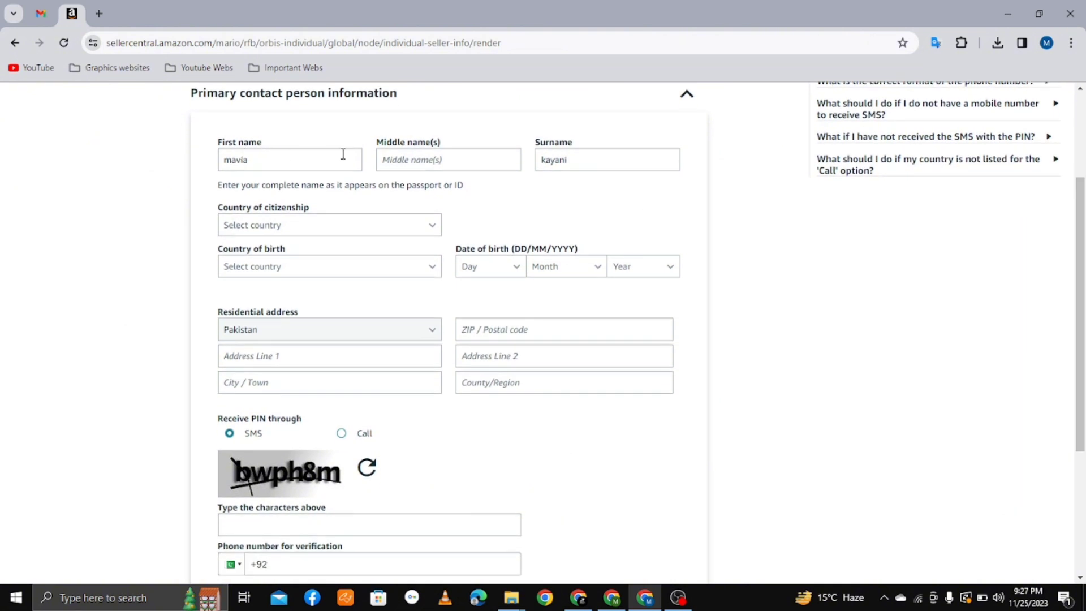
{"action": "left_click", "coordinate": [283, 160]}
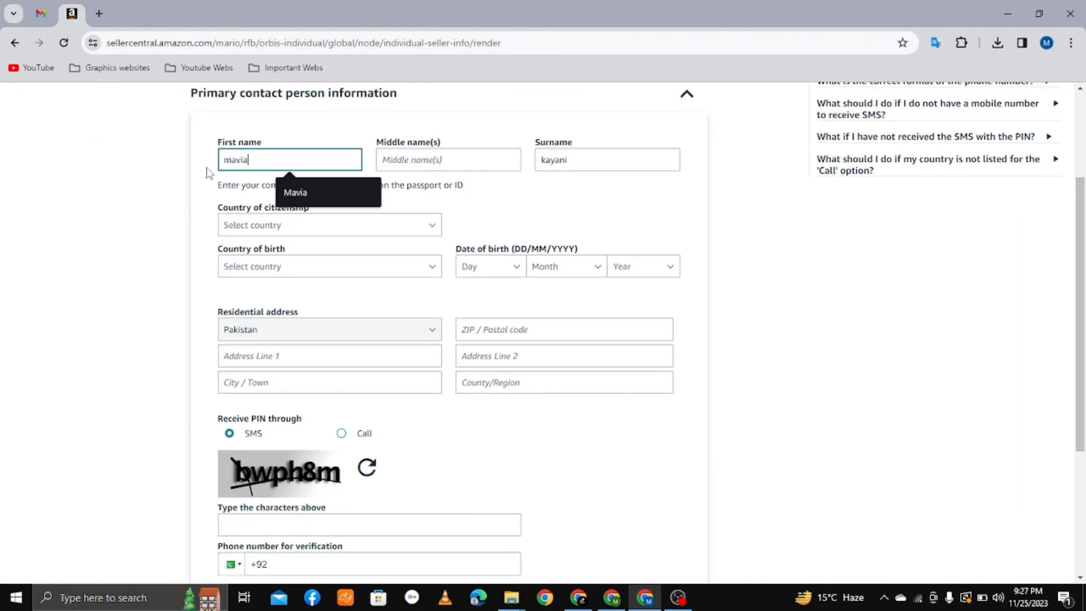
{"action": "left_click", "coordinate": [308, 194]}
{"action": "left_click", "coordinate": [592, 160]}
{"action": "left_click", "coordinate": [622, 193]}
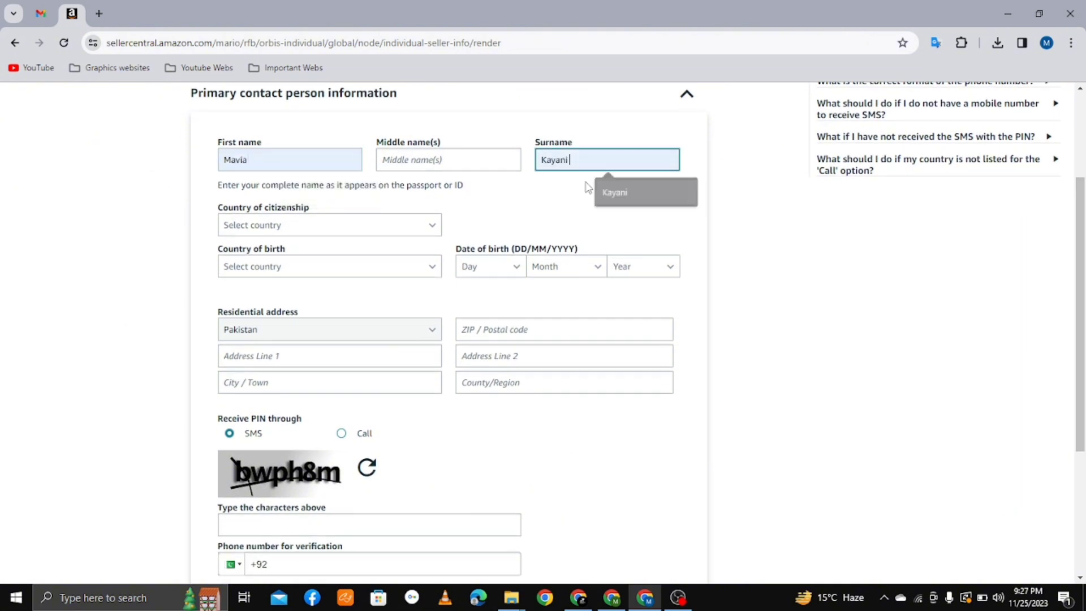
Step: Set Pakistan as both the country of citizenship and the country of birth
{"action": "left_click", "coordinate": [331, 237]}
{"action": "type", "text": "p"}
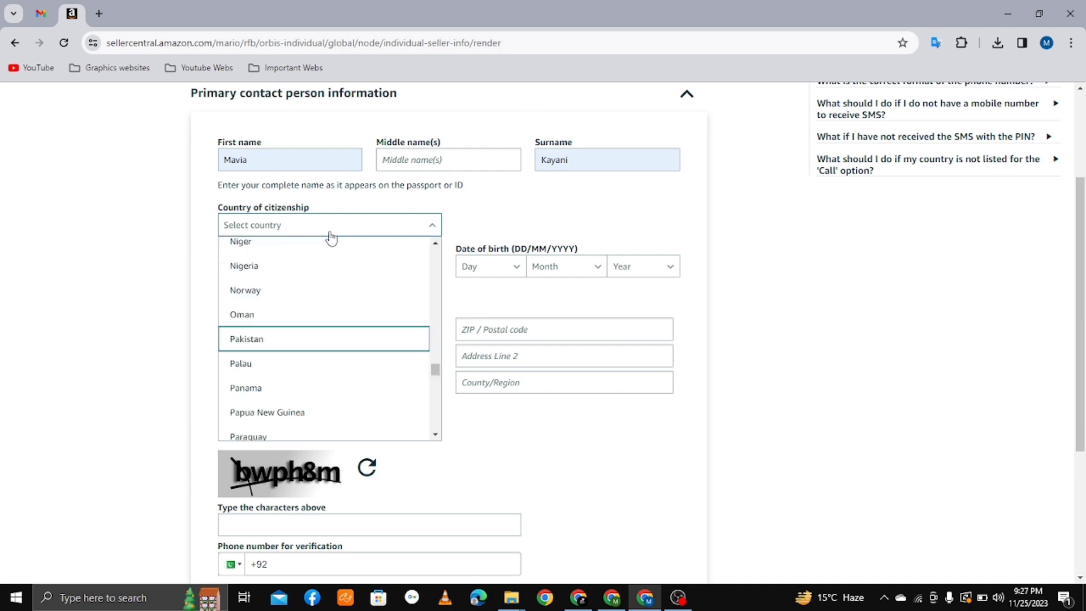
{"action": "left_click", "coordinate": [303, 342]}
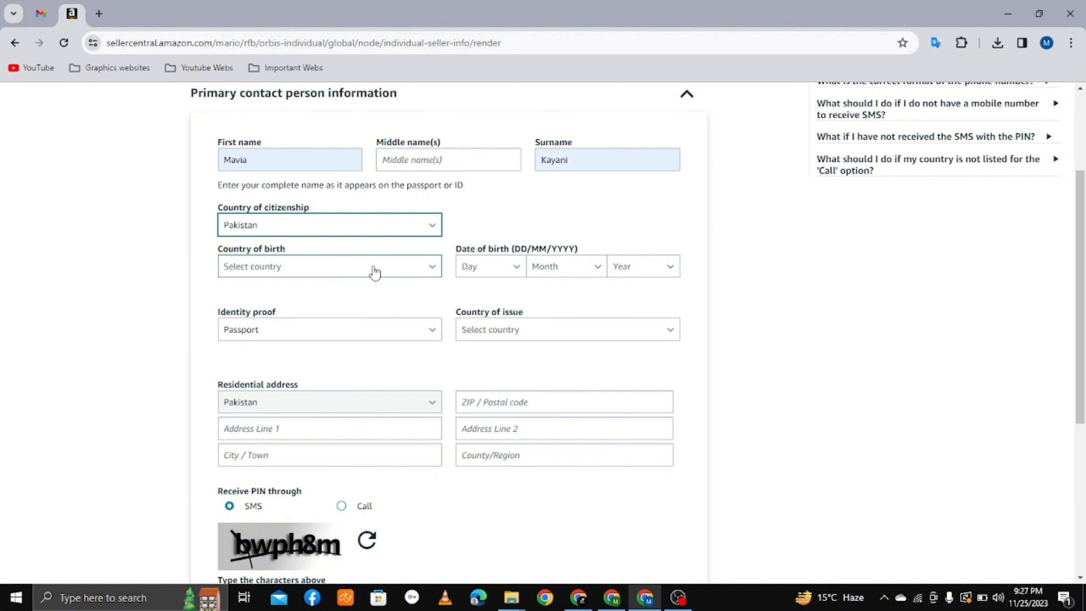
{"action": "left_click", "coordinate": [415, 275]}
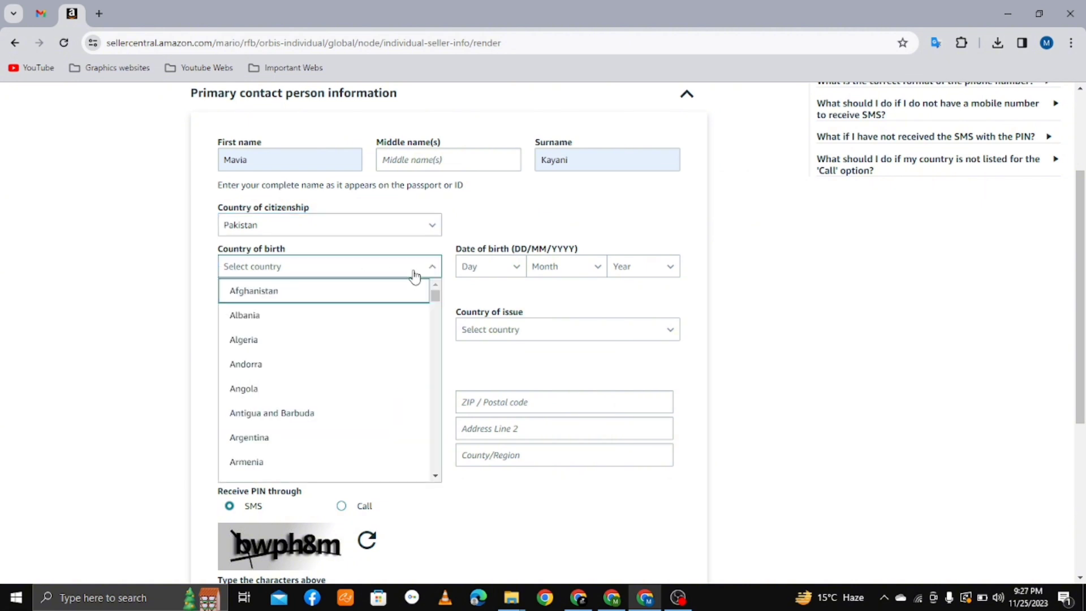
{"action": "key", "text": "p"}
{"action": "left_click", "coordinate": [318, 379]}
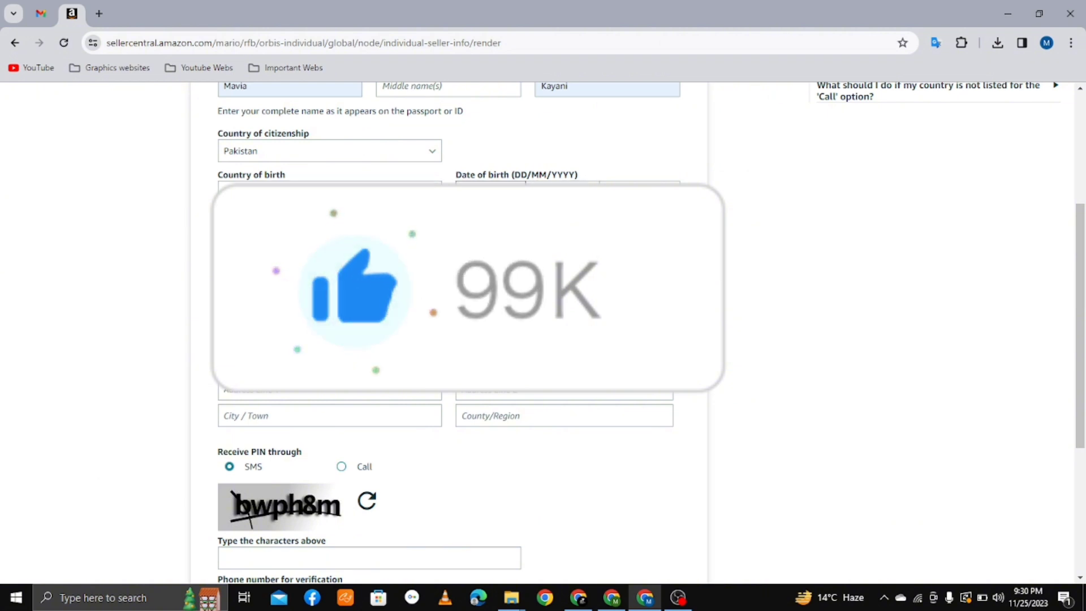
{"action": "scroll", "coordinate": [543, 334], "scroll_direction": "down", "scroll_amount": 4}
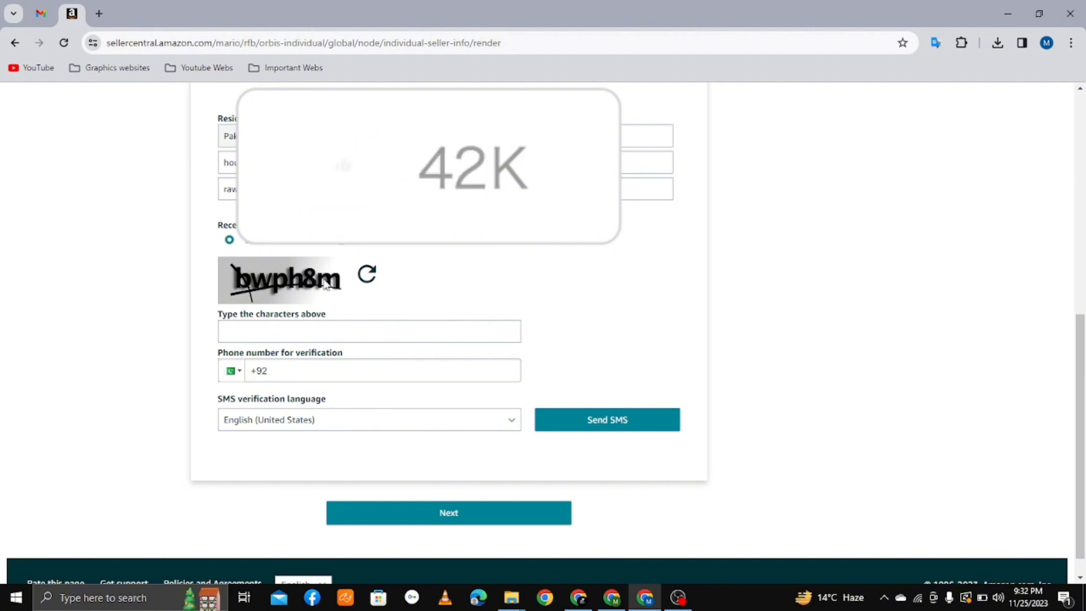
Step: Enter the captcha characters and the +92 verification phone number, then request the SMS PIN
{"action": "left_click", "coordinate": [272, 330]}
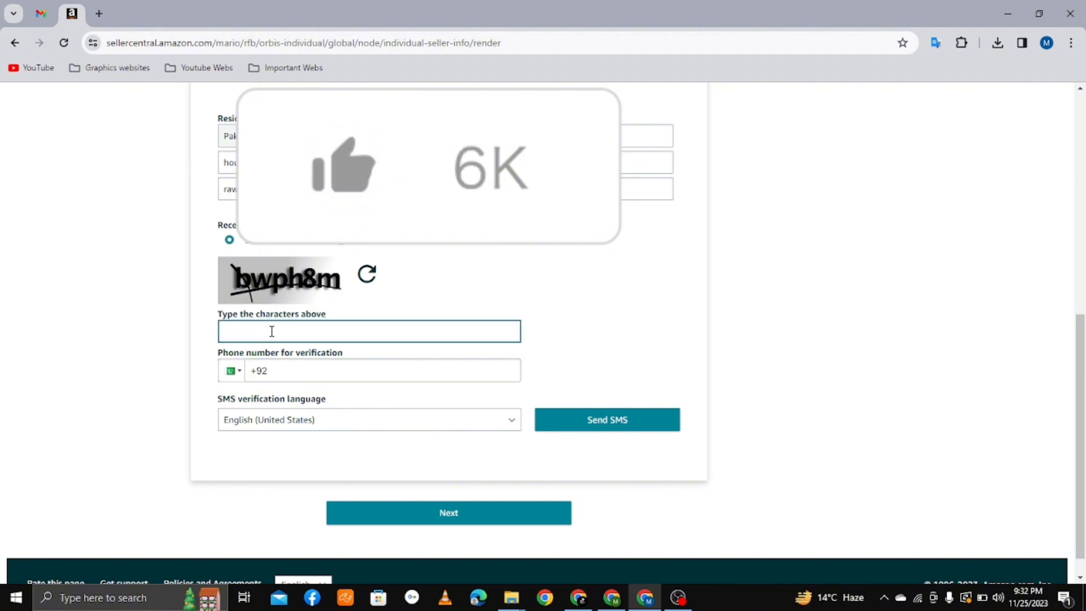
{"action": "type", "text": "bw"}
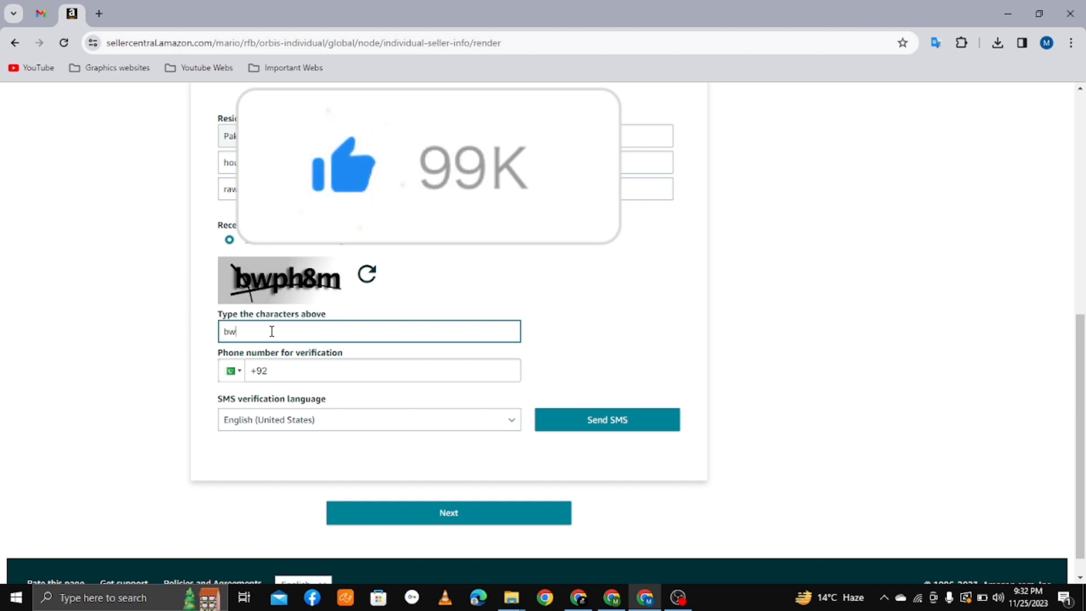
{"action": "type", "text": "ph"}
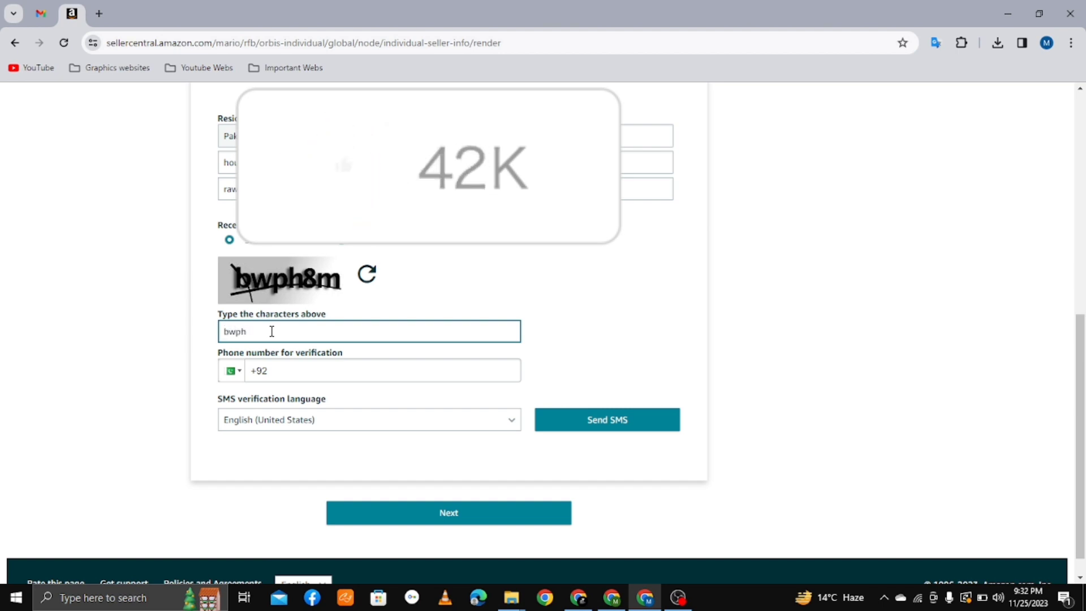
{"action": "type", "text": "8m"}
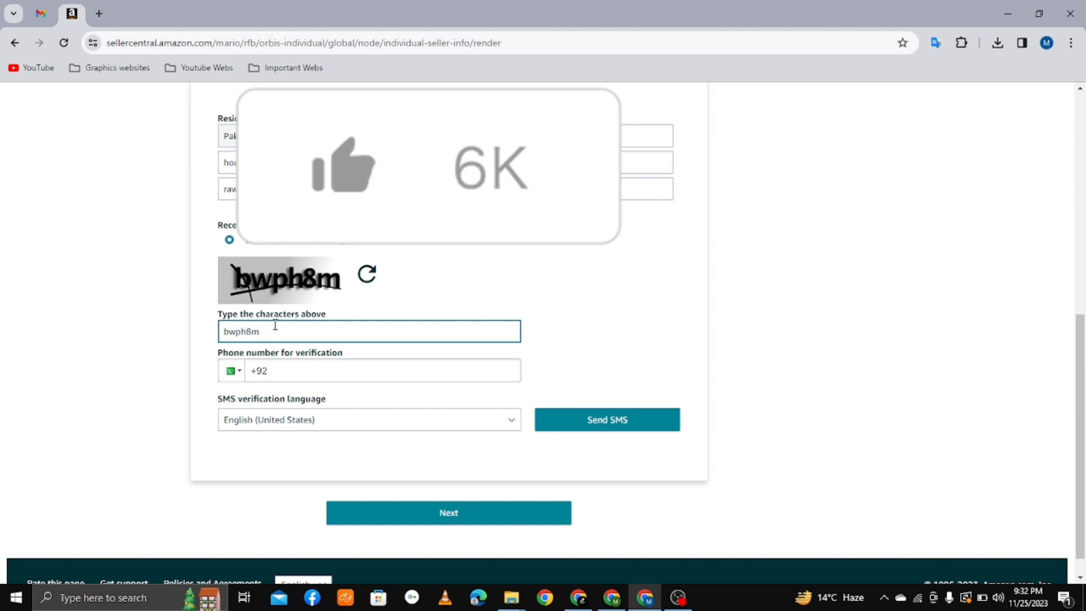
{"action": "left_click", "coordinate": [339, 367]}
{"action": "type", "text": "3"}
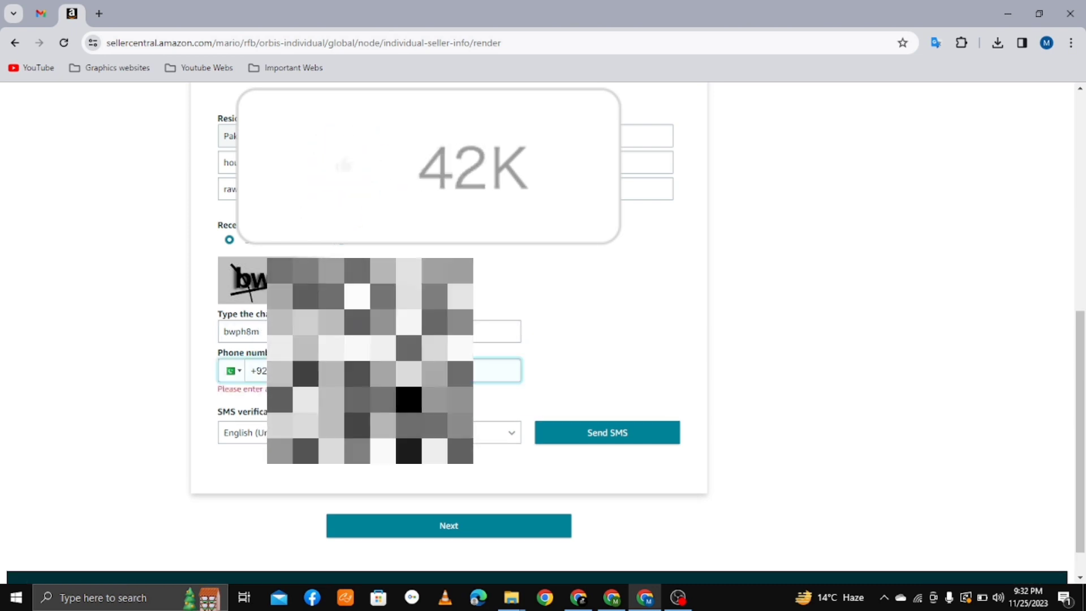
{"action": "type", "text": "•"}
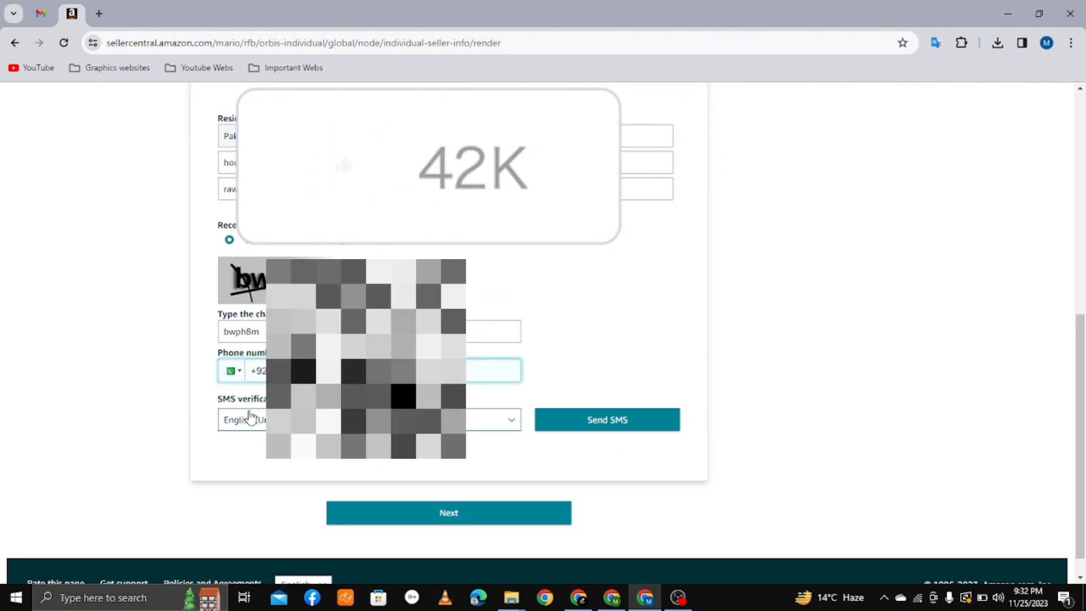
{"action": "left_click", "coordinate": [600, 431]}
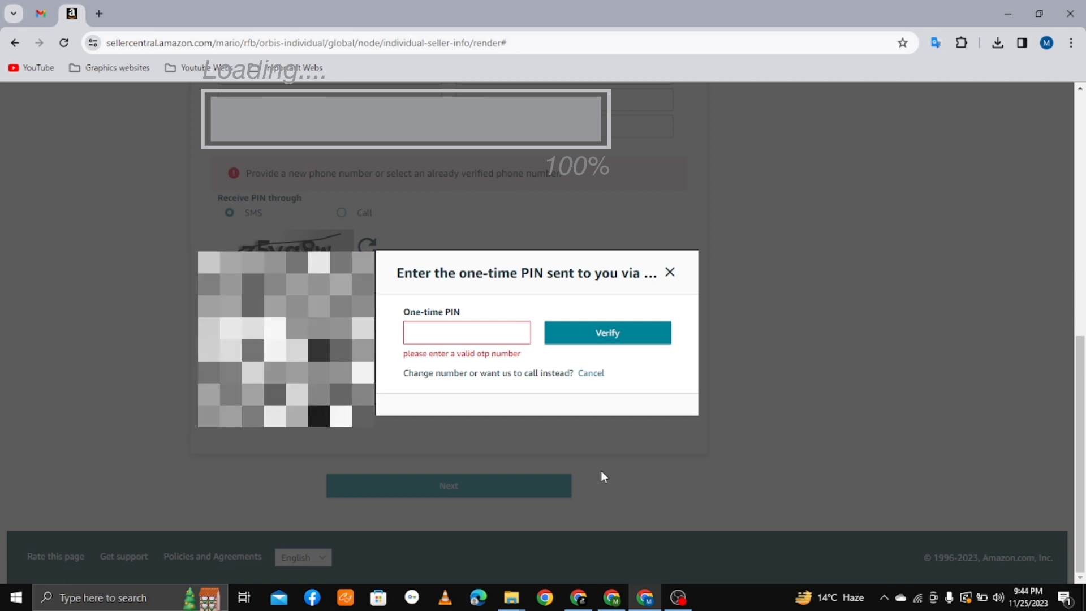
Step: Enter the one-time PIN received by SMS and verify the phone number
{"action": "left_click", "coordinate": [505, 341]}
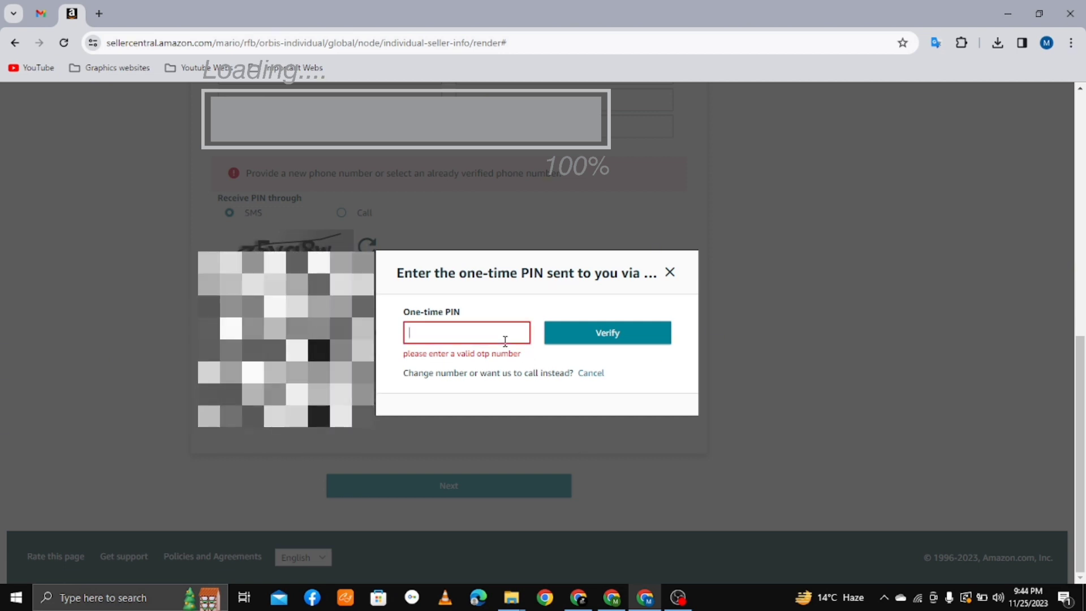
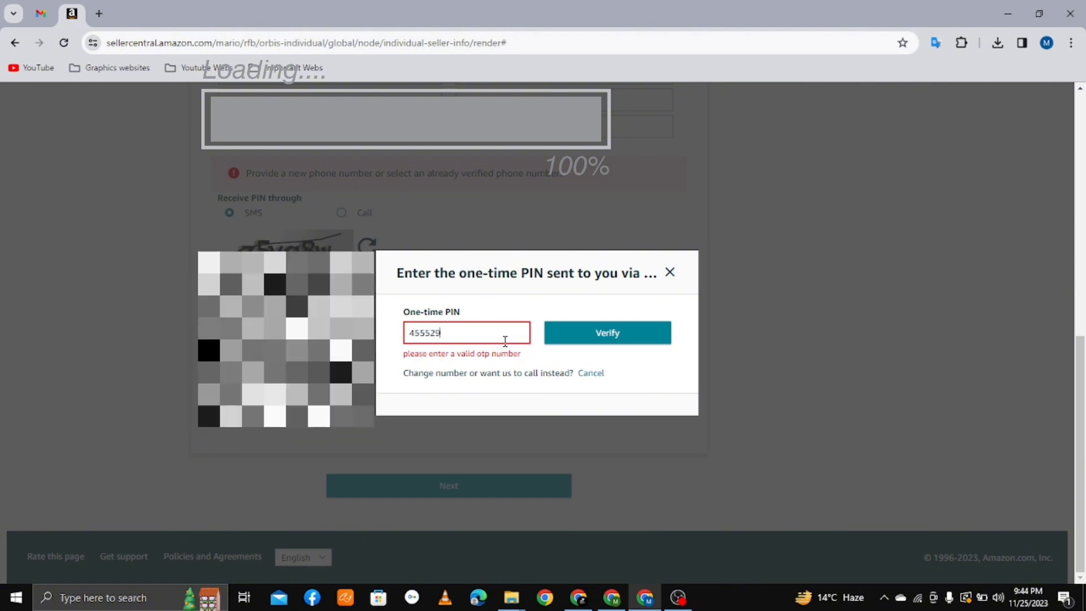
{"action": "left_click", "coordinate": [610, 334]}
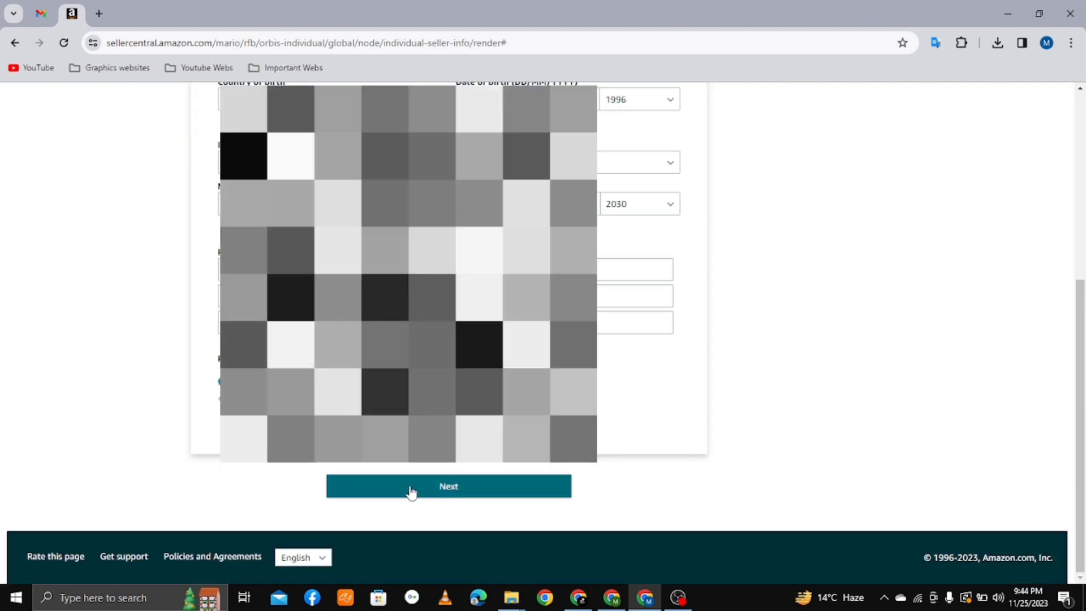
Step: Submit the seller information, fill in the card details for billing, and continue to the store step
{"action": "left_click", "coordinate": [442, 488]}
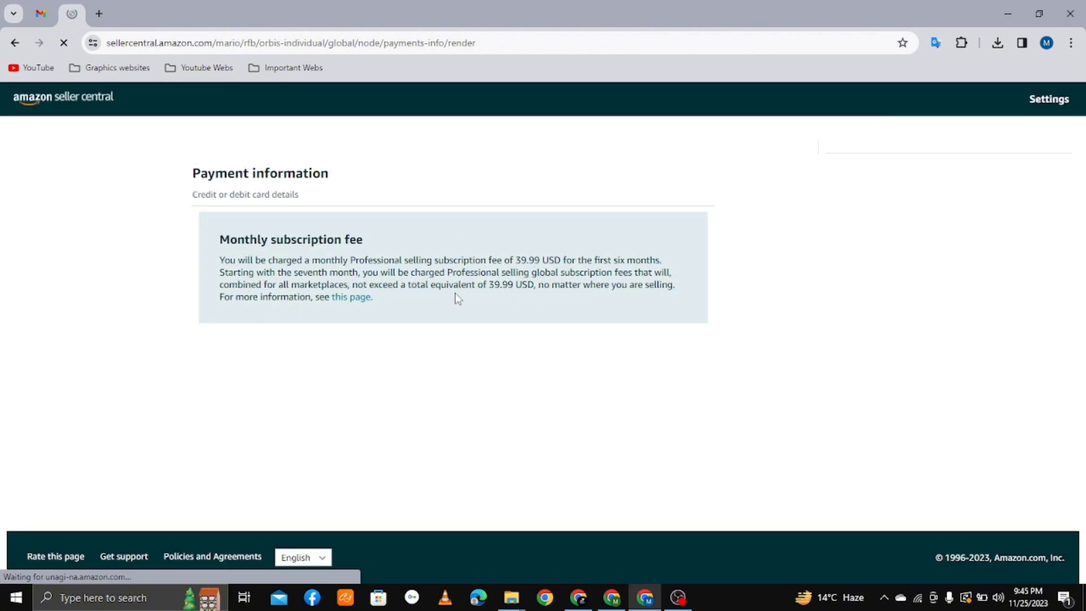
{"action": "double_click", "coordinate": [281, 194]}
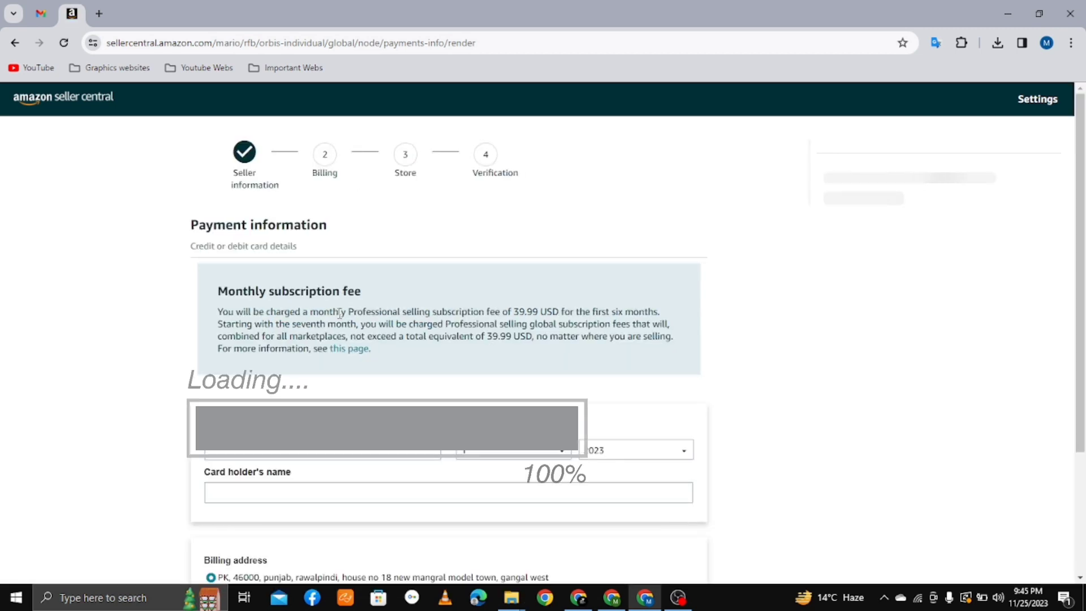
{"action": "scroll", "coordinate": [338, 317], "scroll_direction": "down", "scroll_amount": 3}
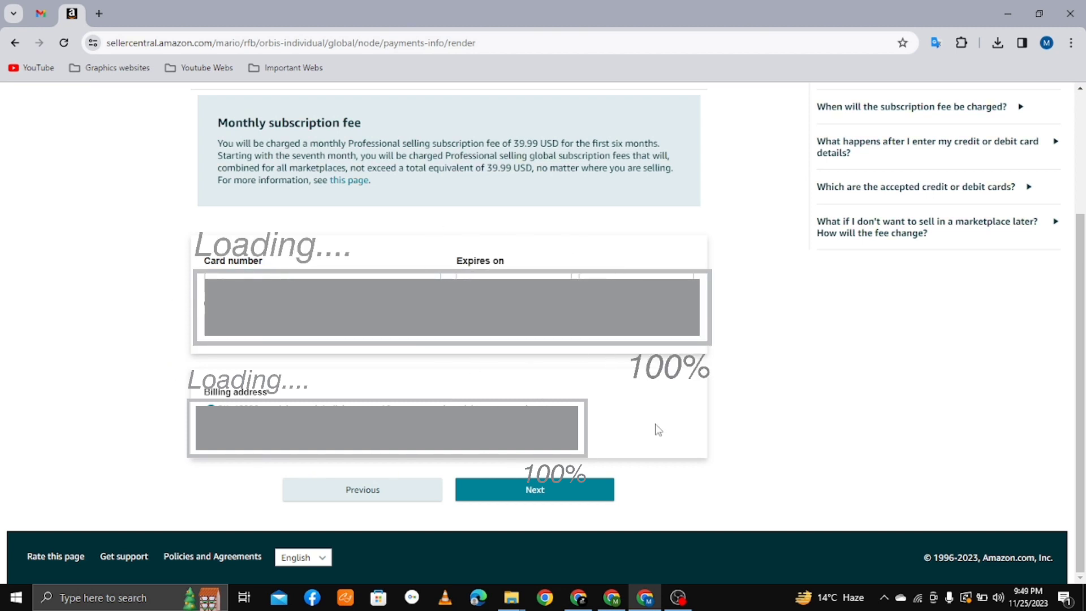
{"action": "left_click", "coordinate": [572, 494]}
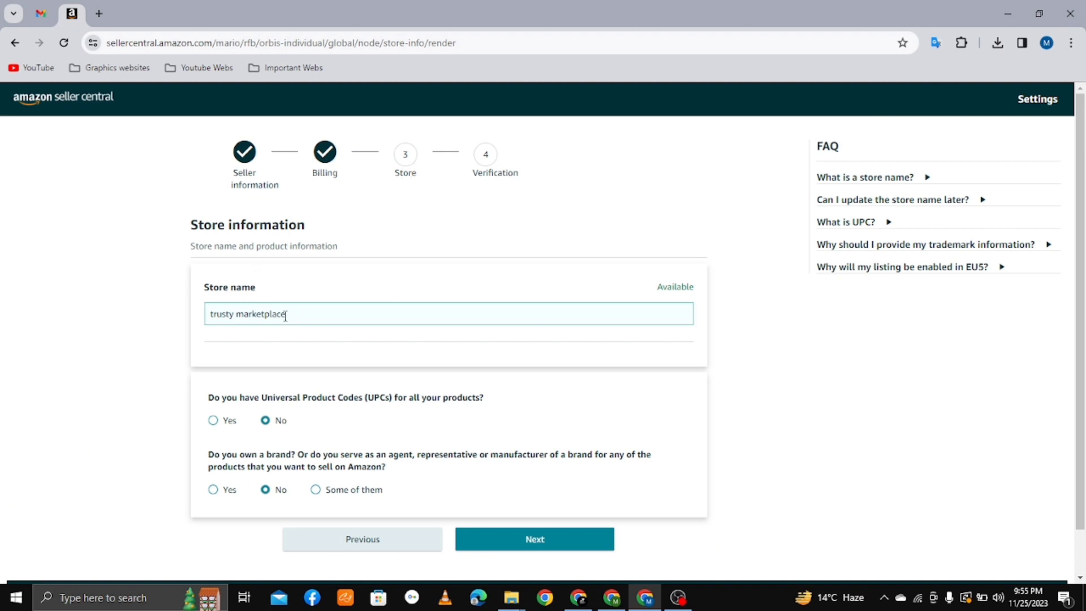
{"action": "mouse_move", "coordinate": [290, 312]}
{"action": "left_mouse_down"}
{"action": "mouse_move", "coordinate": [218, 315]}
{"action": "mouse_move", "coordinate": [293, 311]}
{"action": "left_mouse_up"}
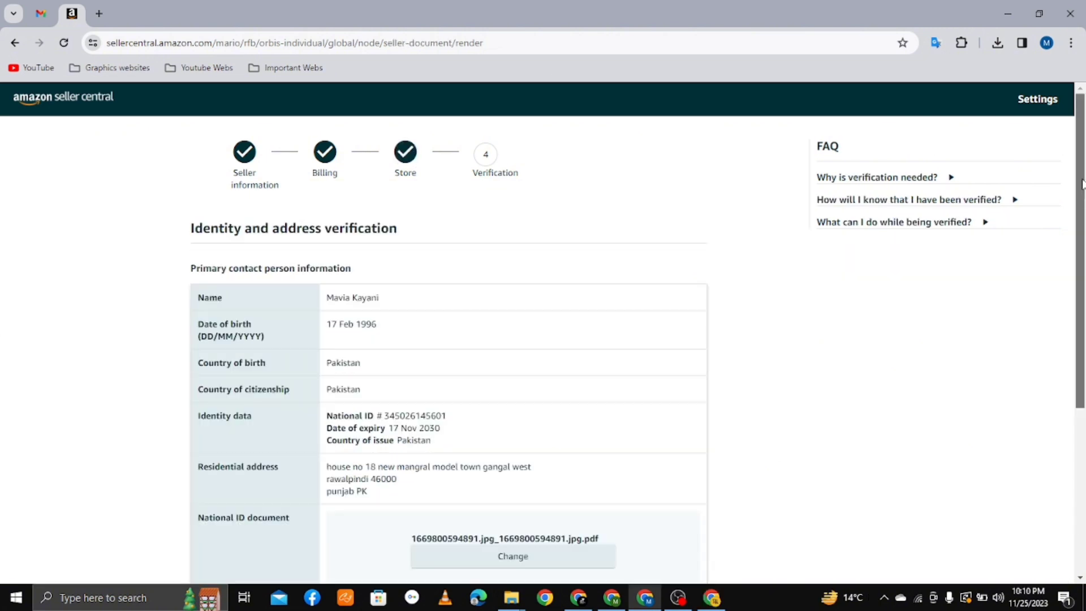
Step: Keep Bank account statement as the proof of address and start its document upload
{"action": "scroll", "coordinate": [1082, 235], "scroll_direction": "down", "scroll_amount": 2}
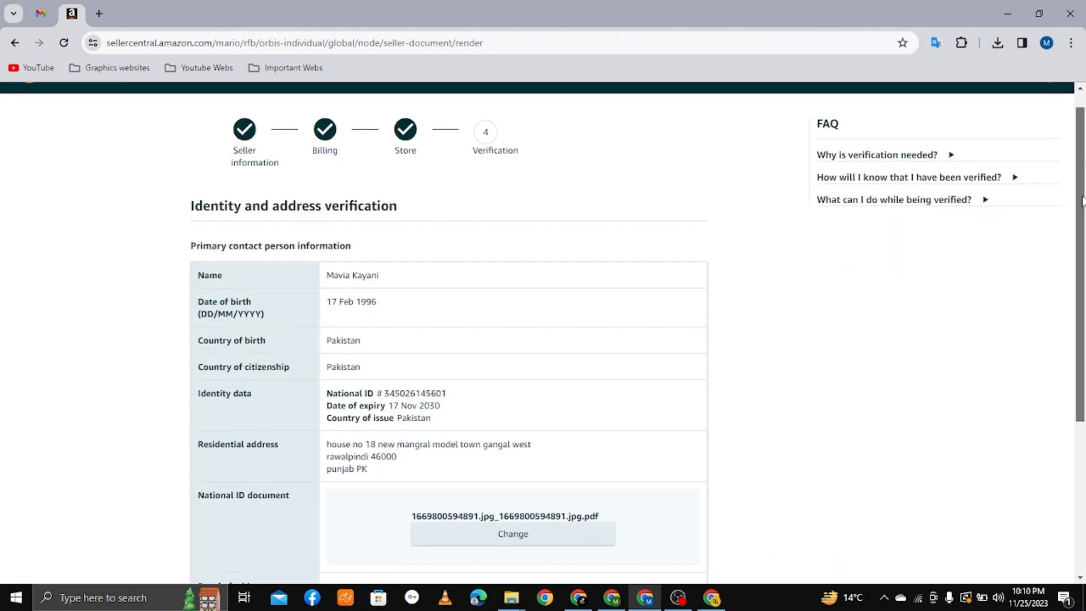
{"action": "left_click_drag", "start_coordinate": [1082, 234], "coordinate": [1083, 254]}
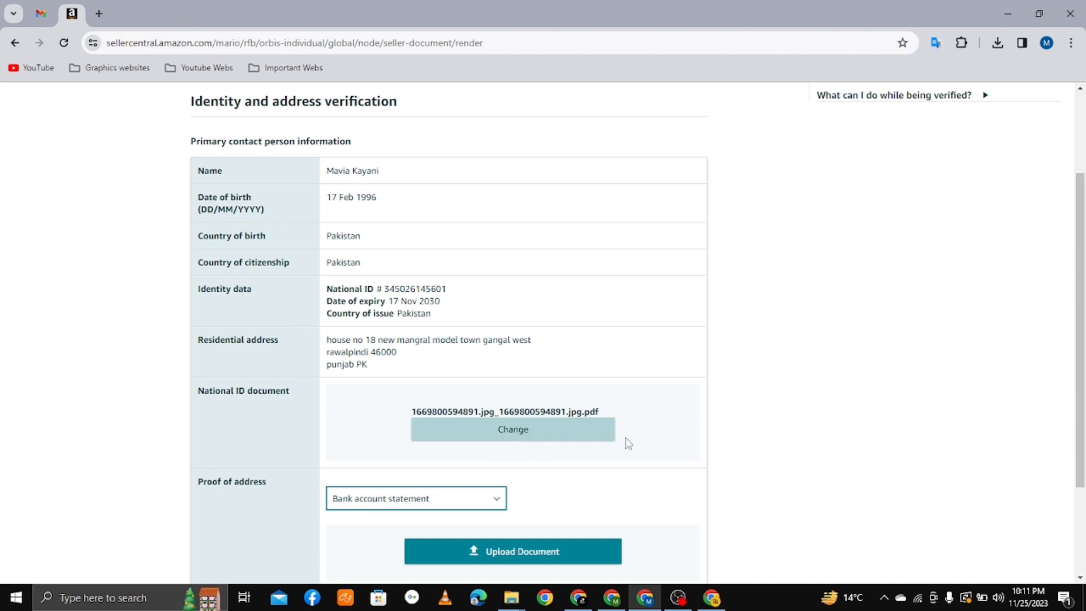
{"action": "left_click_drag", "start_coordinate": [1083, 229], "coordinate": [1038, 277]}
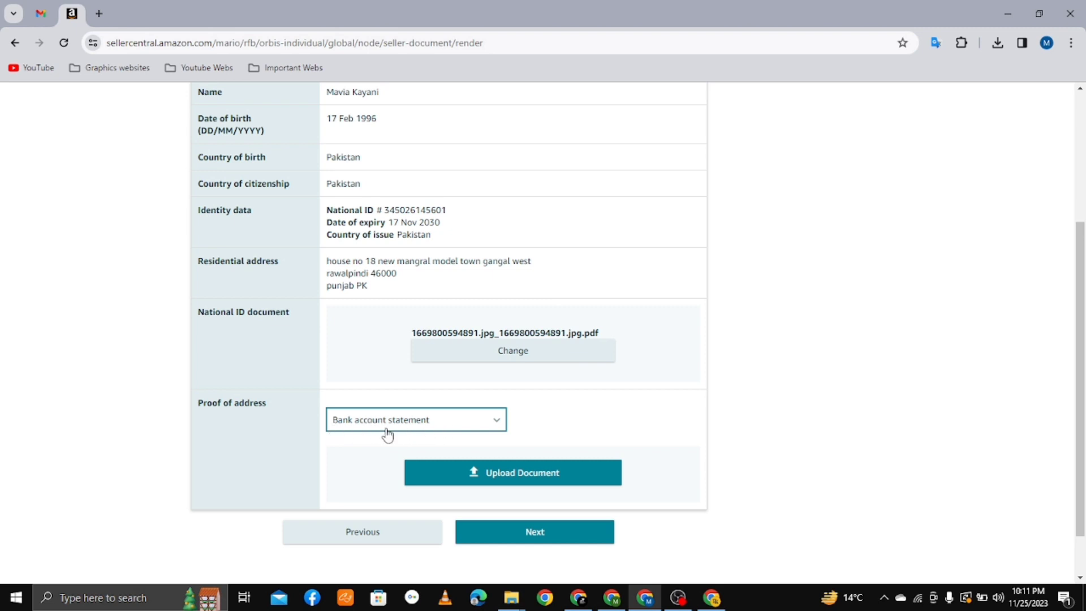
{"action": "left_click", "coordinate": [433, 427]}
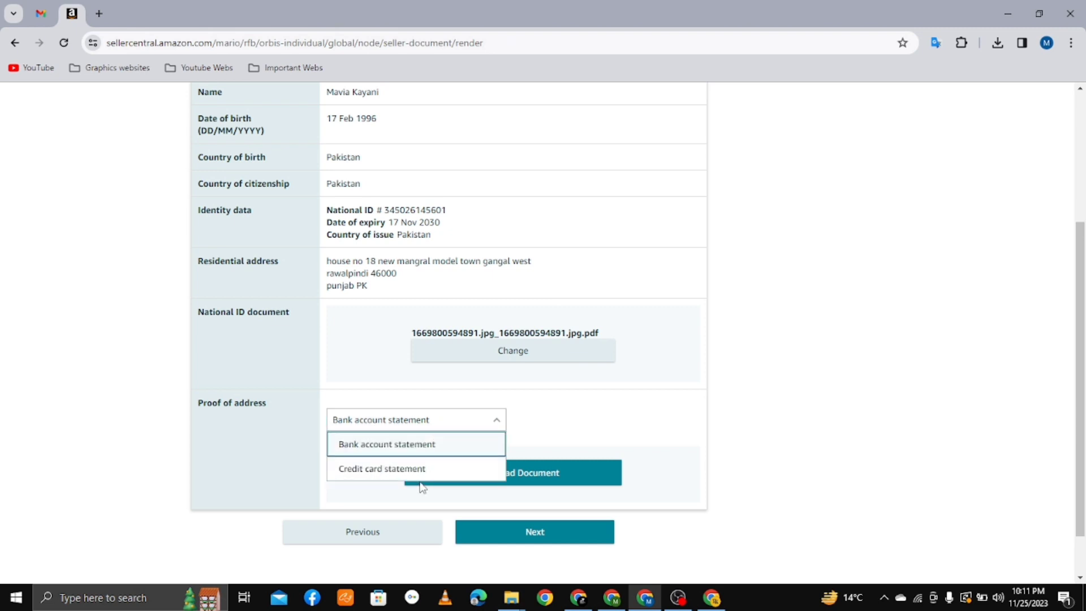
{"action": "left_click", "coordinate": [403, 445]}
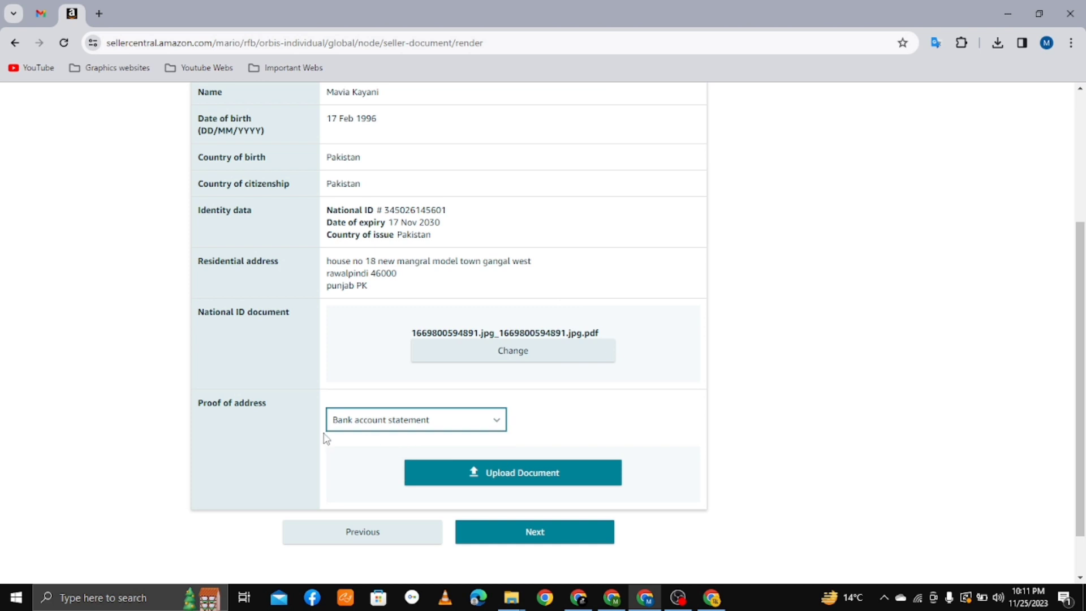
{"action": "left_click", "coordinate": [512, 480]}
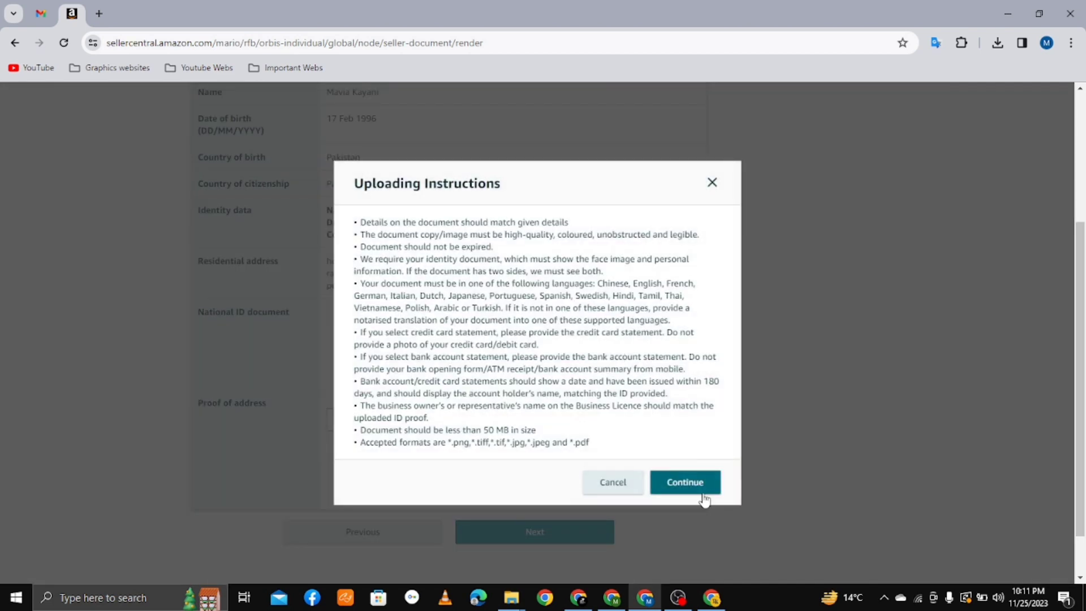
Step: Attach the account statement, submit the documents, and pick 'Take a photo of your face' for identity verification
{"action": "left_click", "coordinate": [685, 482]}
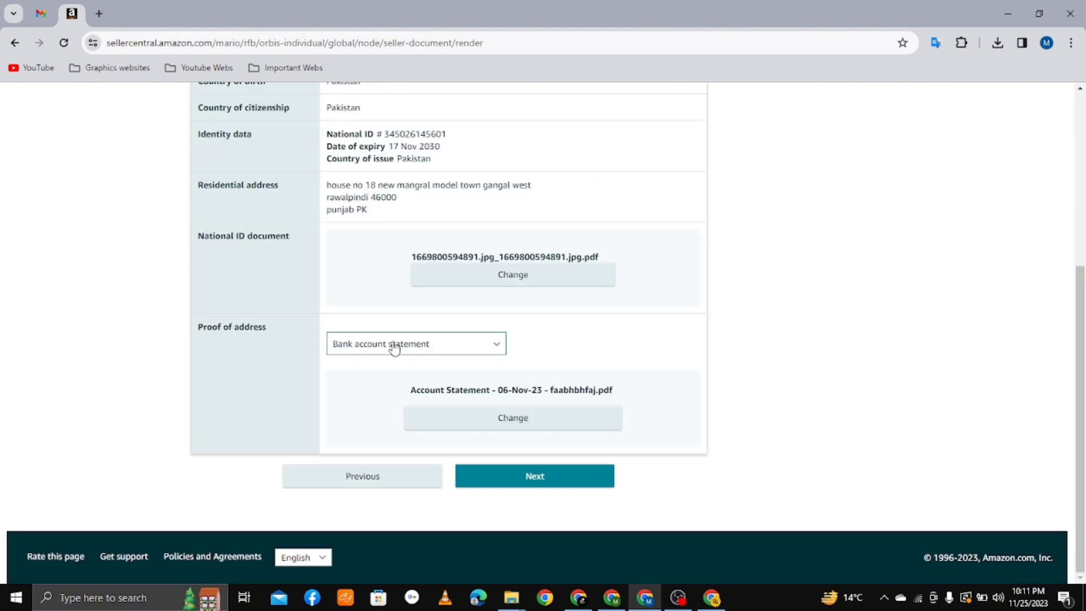
{"action": "left_click", "coordinate": [551, 480]}
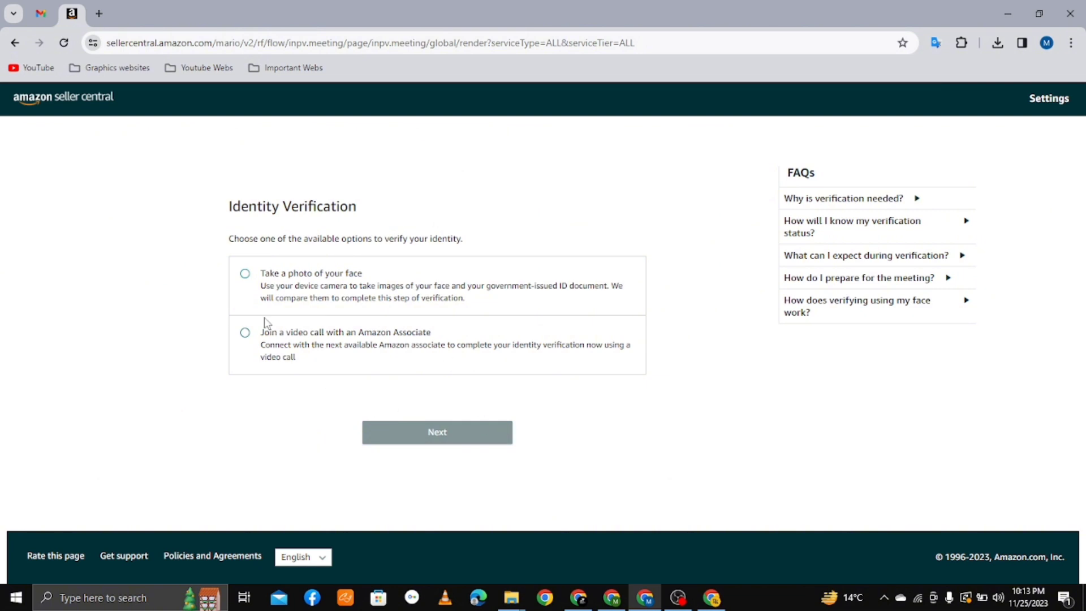
{"action": "left_click", "coordinate": [245, 276]}
{"action": "left_click", "coordinate": [468, 431]}
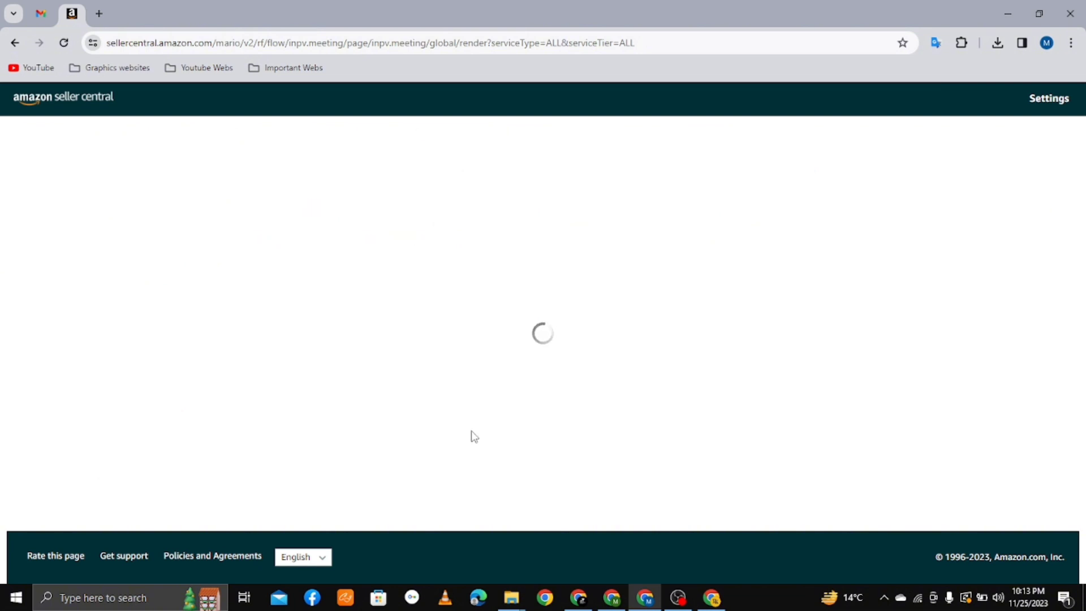